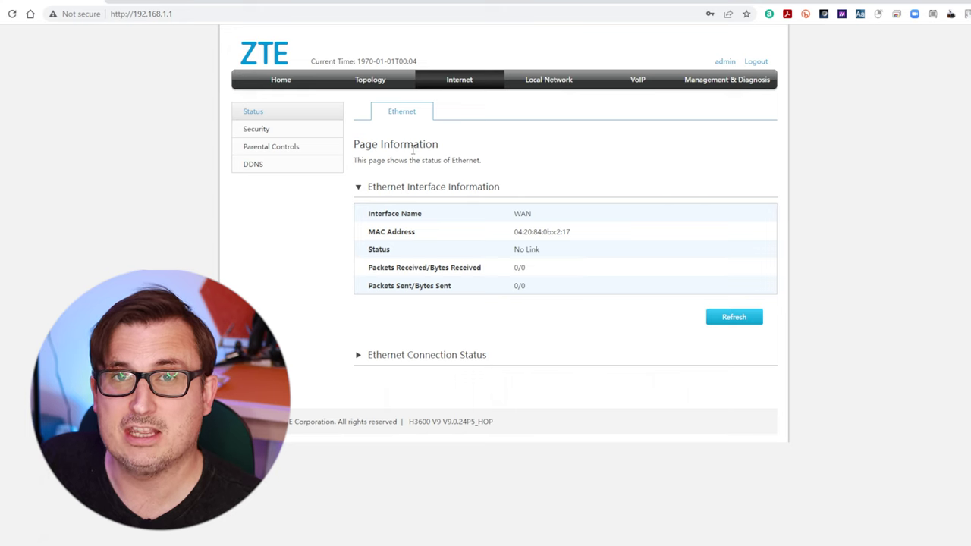
Step: Review the Security, Parental Controls and DDNS pages, then show the Local Network status overview
left_click(278, 133)
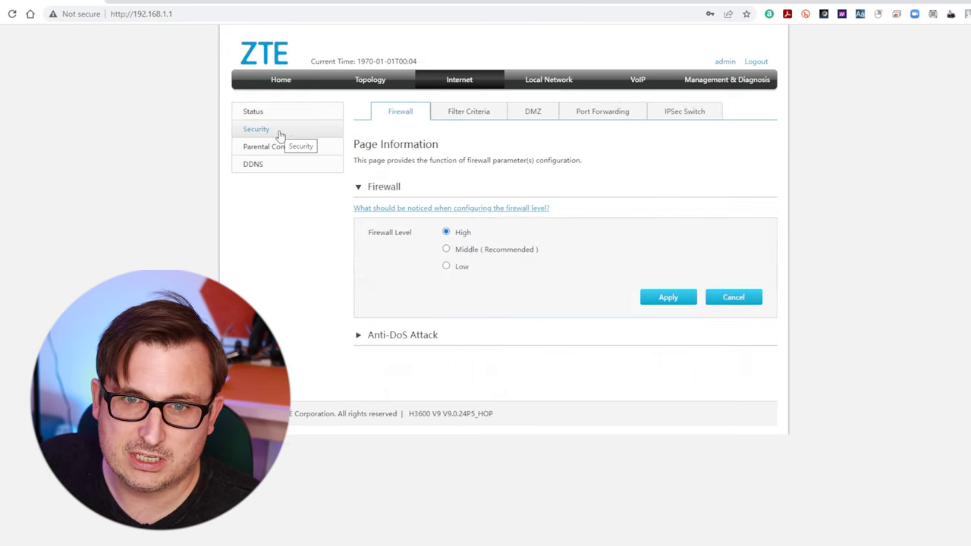
left_click(271, 150)
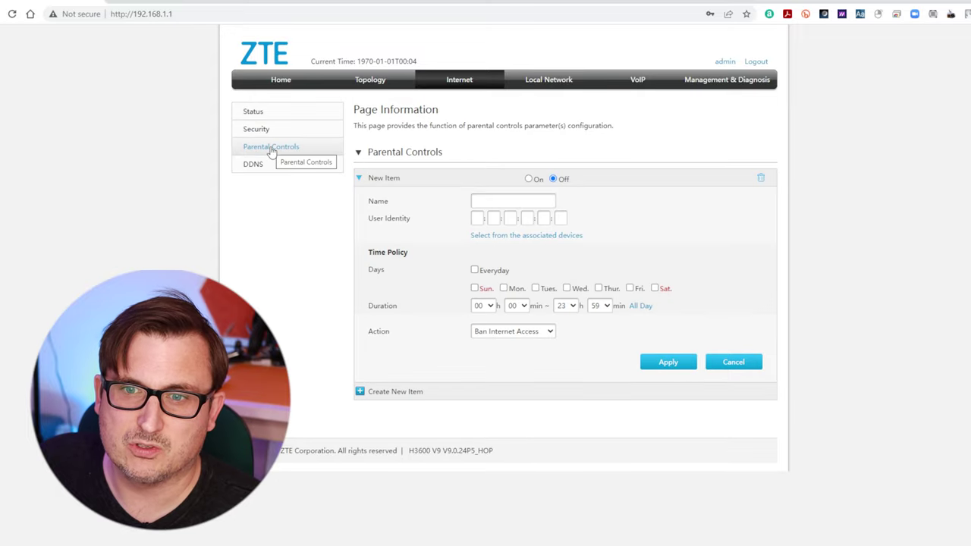
left_click(258, 164)
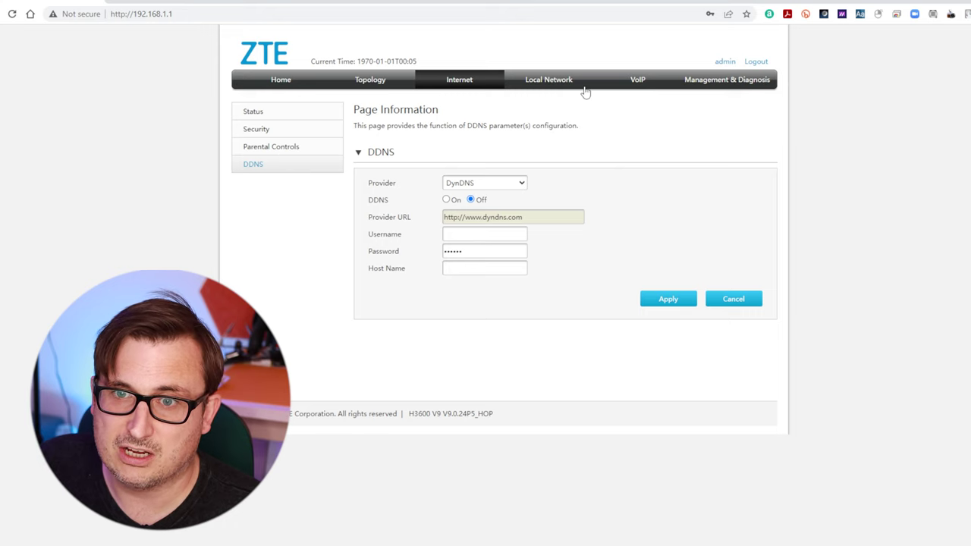
left_click(544, 85)
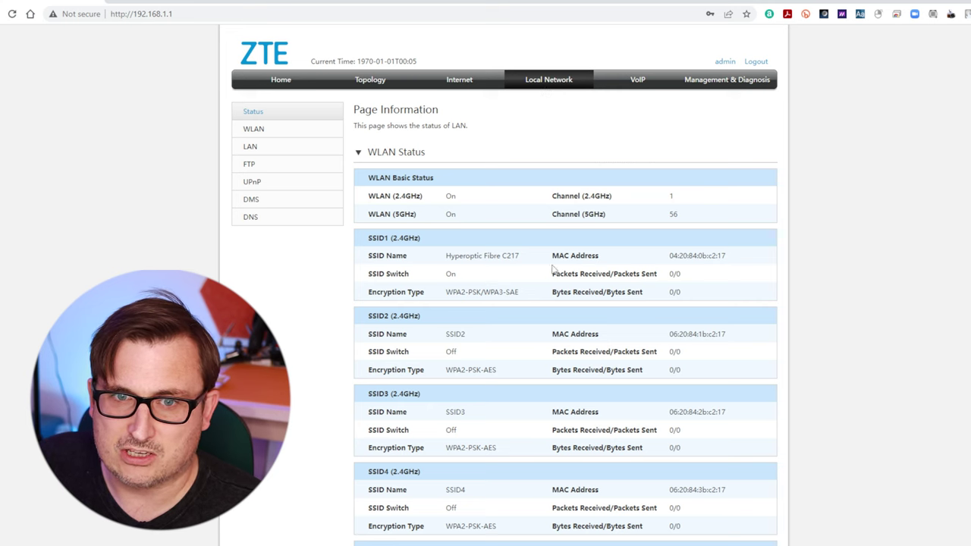
Step: Scroll through the WLAN status overview for the 2.4GHz and 5GHz bands
scroll(465, 463, "down", 3)
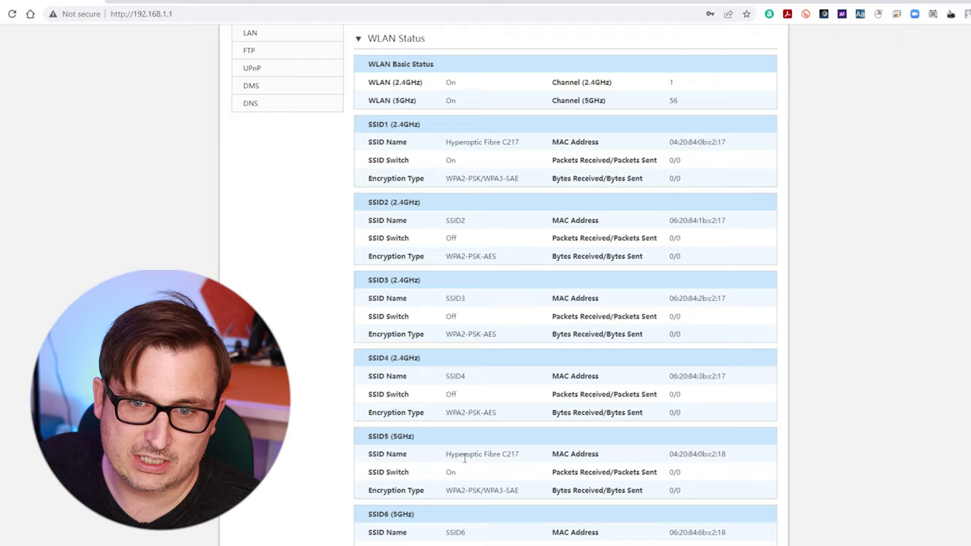
scroll(463, 457, "down", 2)
scroll(463, 457, "up", 5)
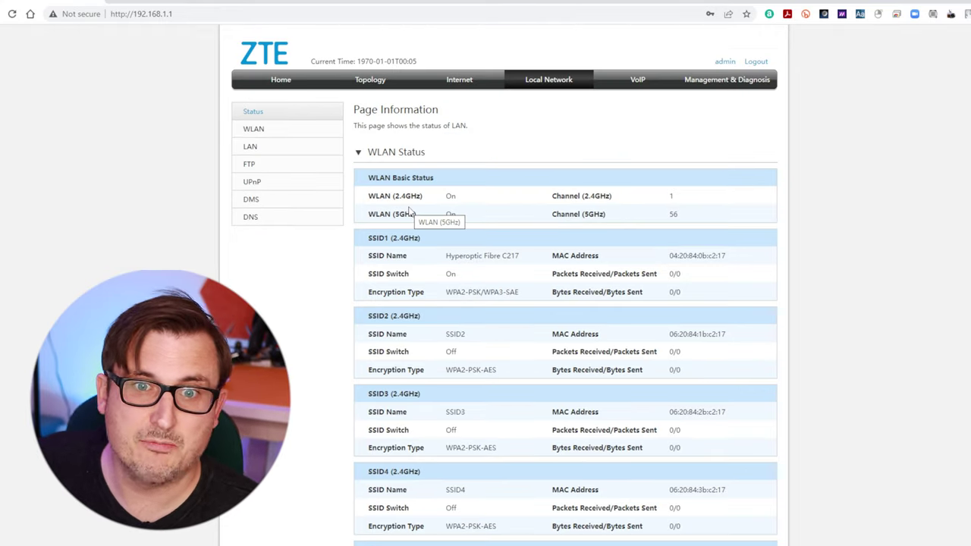
scroll(488, 331, "down", 6)
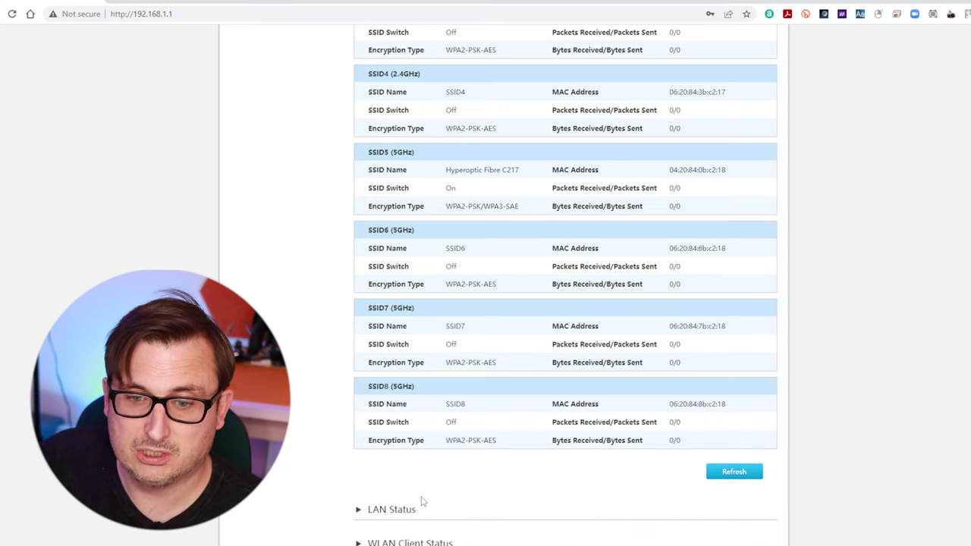
scroll(422, 498, "up", 5)
Step: Review the WLAN Basic, Advanced, access control and Radar scan pages, then the LAN DHCP allocations
left_click(253, 130)
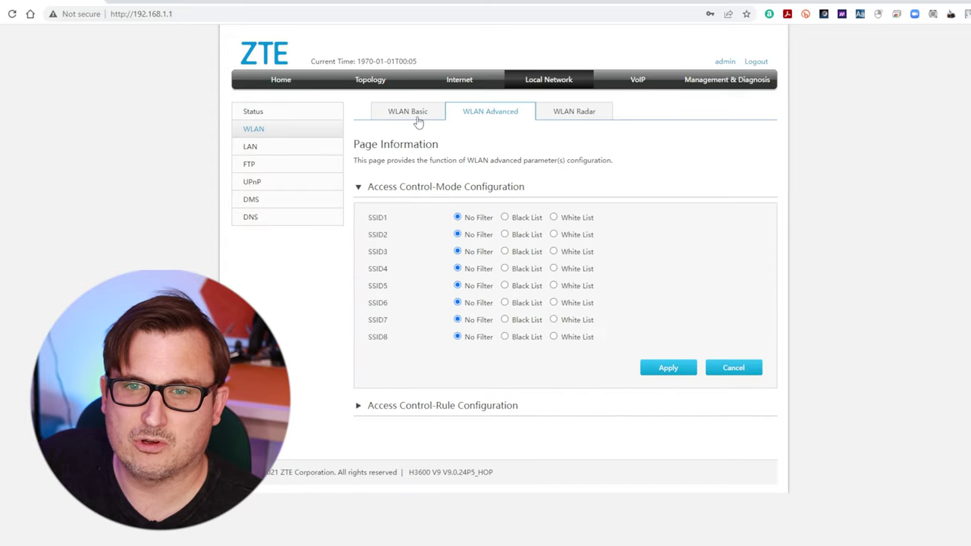
left_click(416, 121)
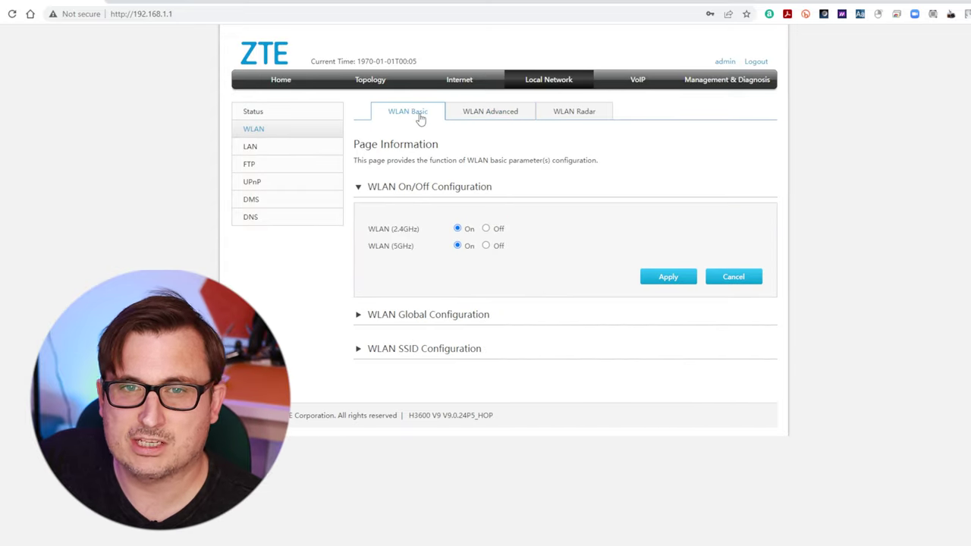
left_click(506, 120)
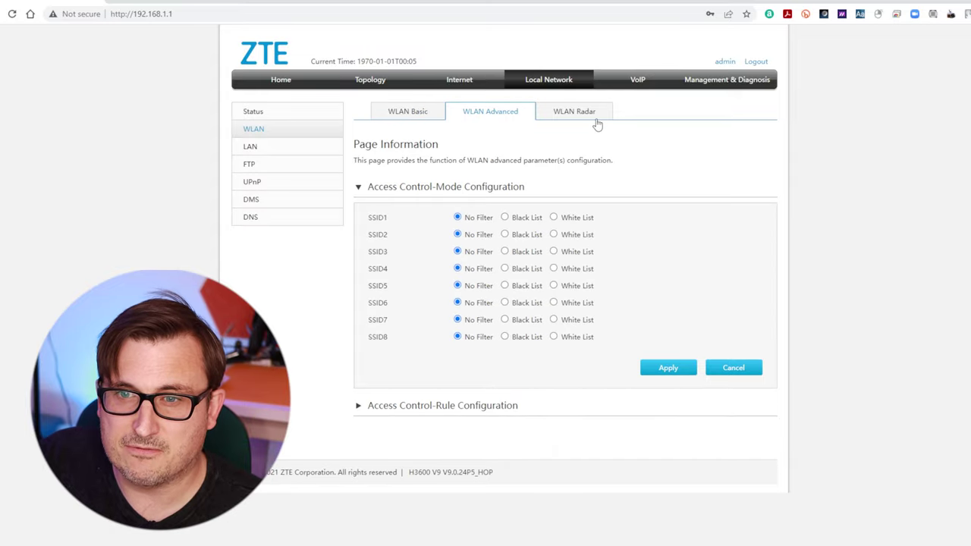
left_click(597, 122)
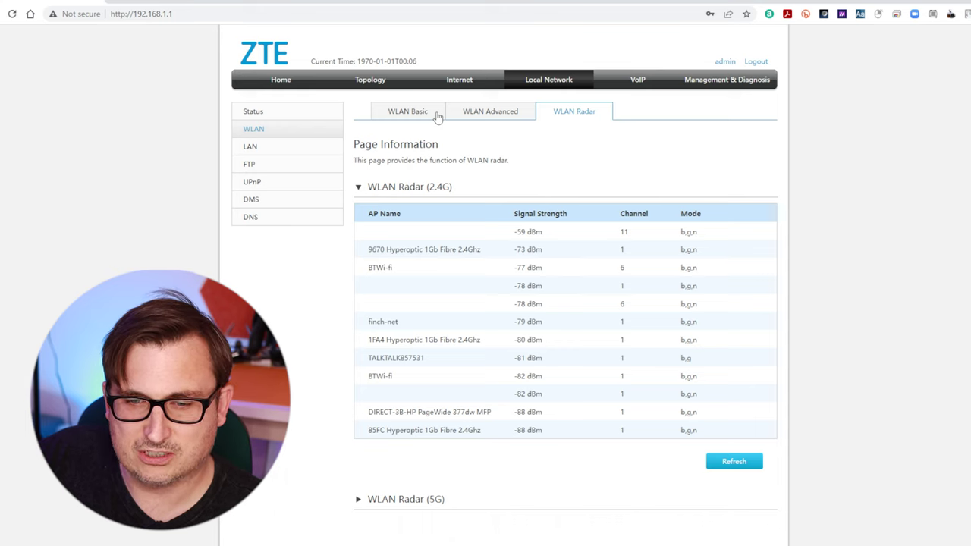
left_click(273, 148)
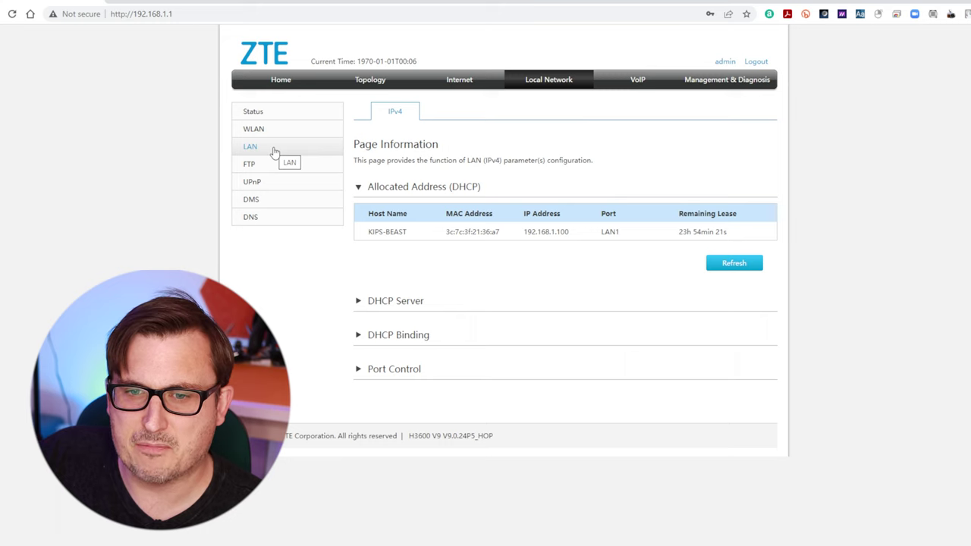
Step: Check the FTP page, then switch UPnP on and apply it
left_click(276, 167)
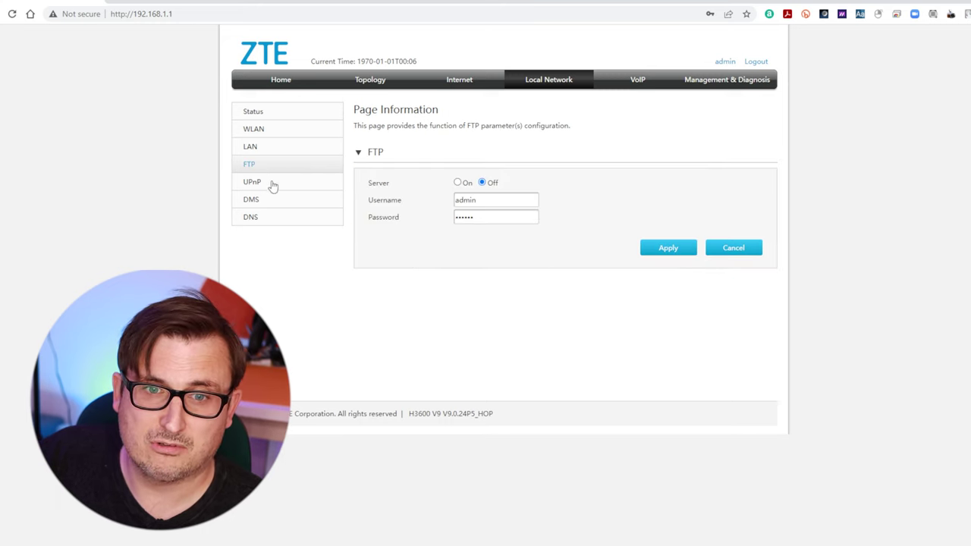
left_click(274, 186)
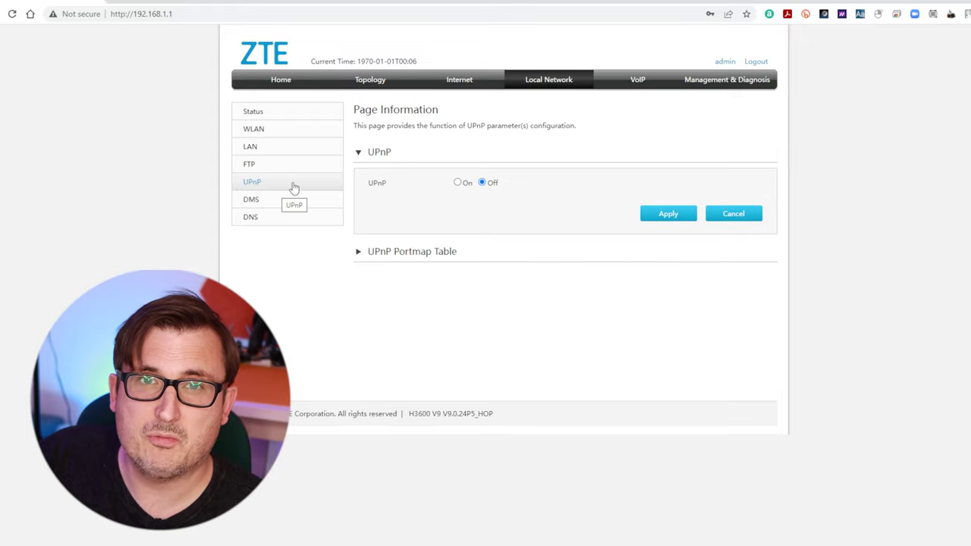
left_click(458, 184)
left_click(401, 247)
Step: Review the DMS and DNS settings and the VoIP phone status
left_click(264, 200)
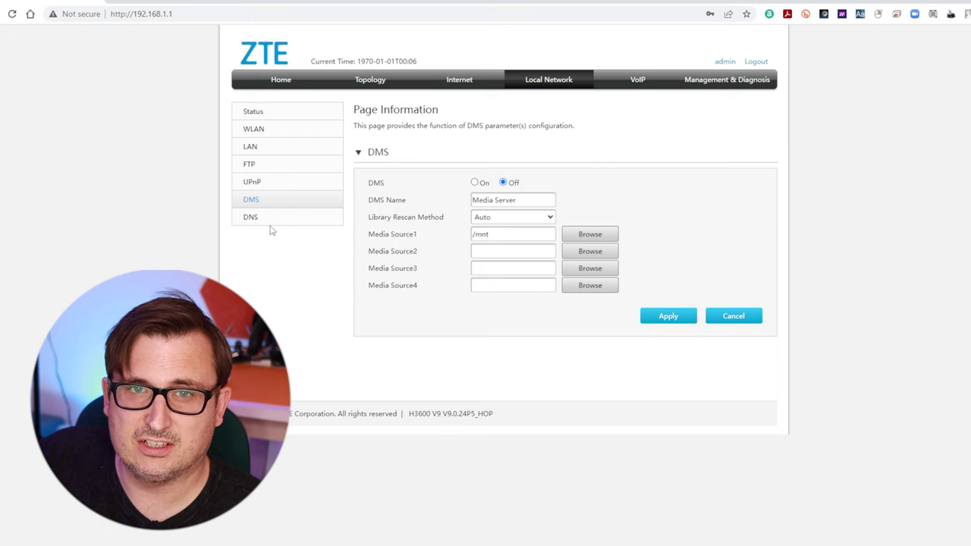
left_click(269, 224)
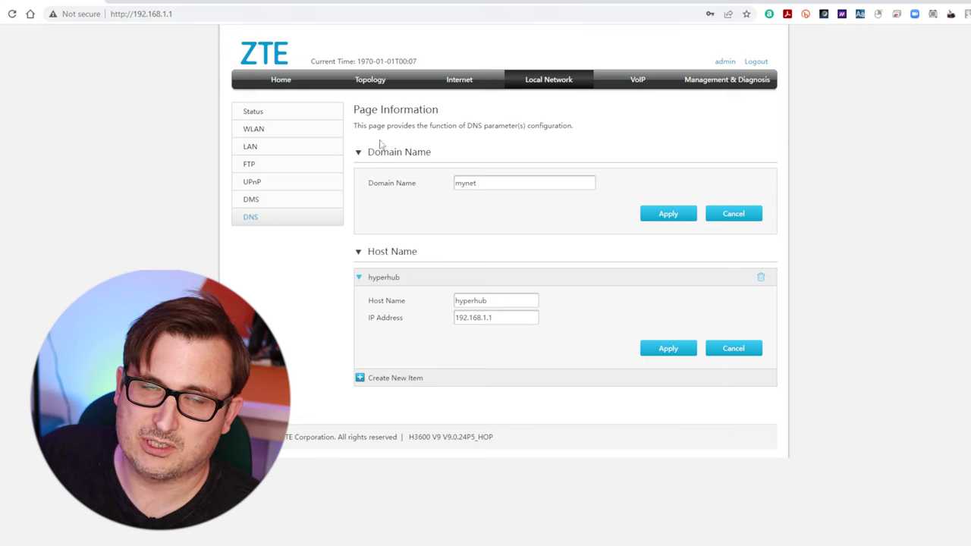
left_click(651, 87)
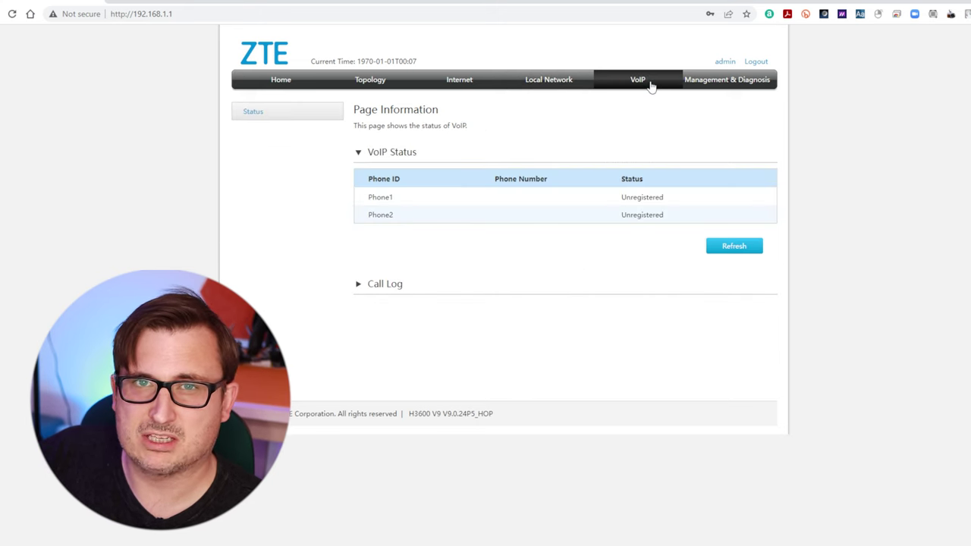
Step: Review the device information, account management, idle timeout and reboot/reset pages
left_click(714, 84)
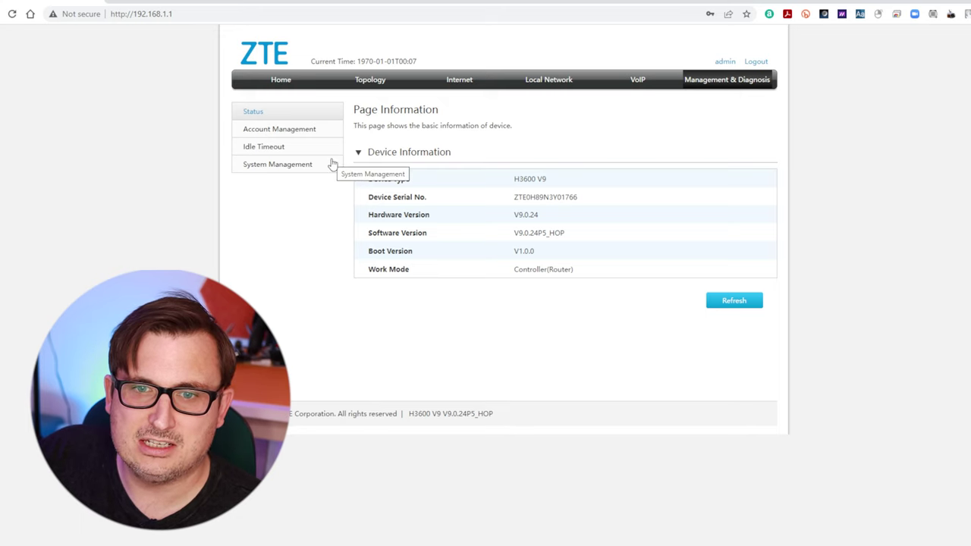
left_click(296, 132)
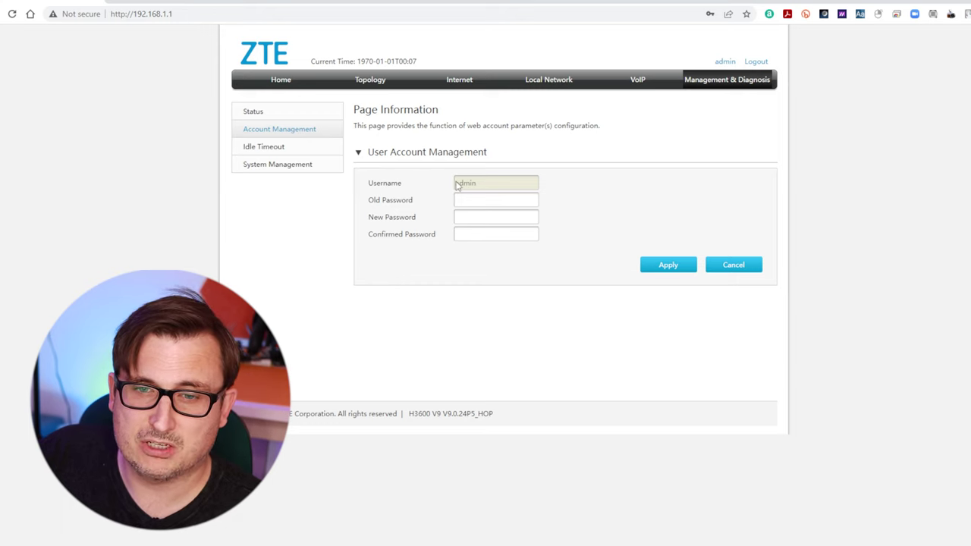
left_click(294, 151)
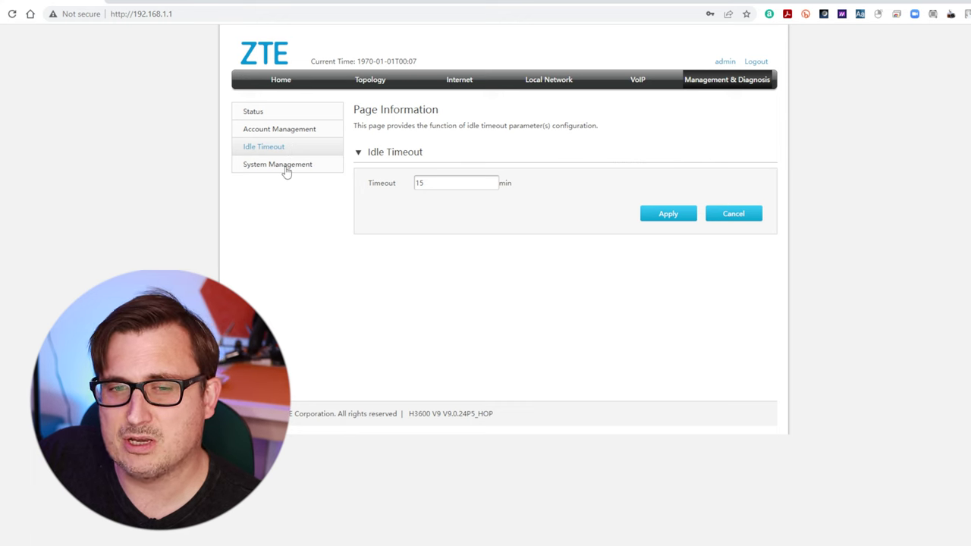
left_click(287, 173)
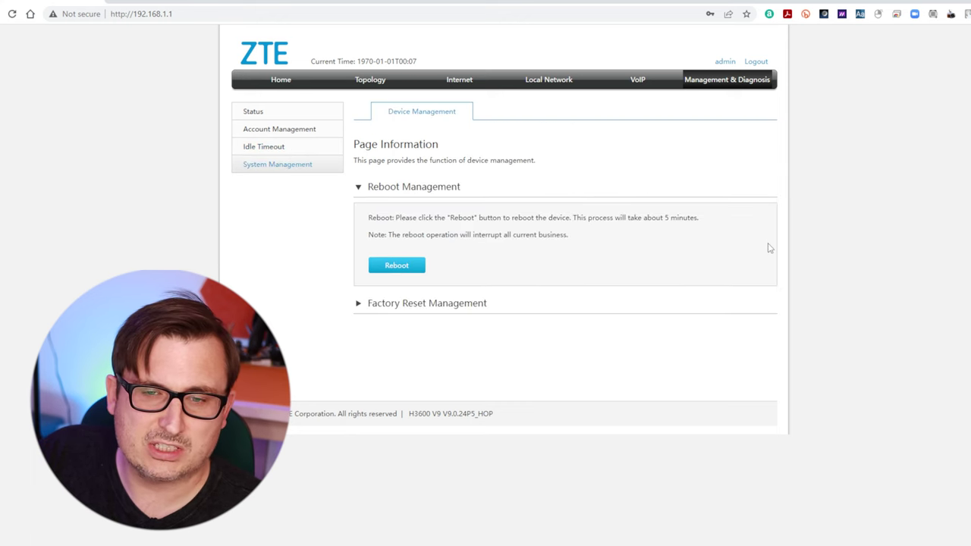
Step: Change the admin web account password and save it
left_click(255, 150)
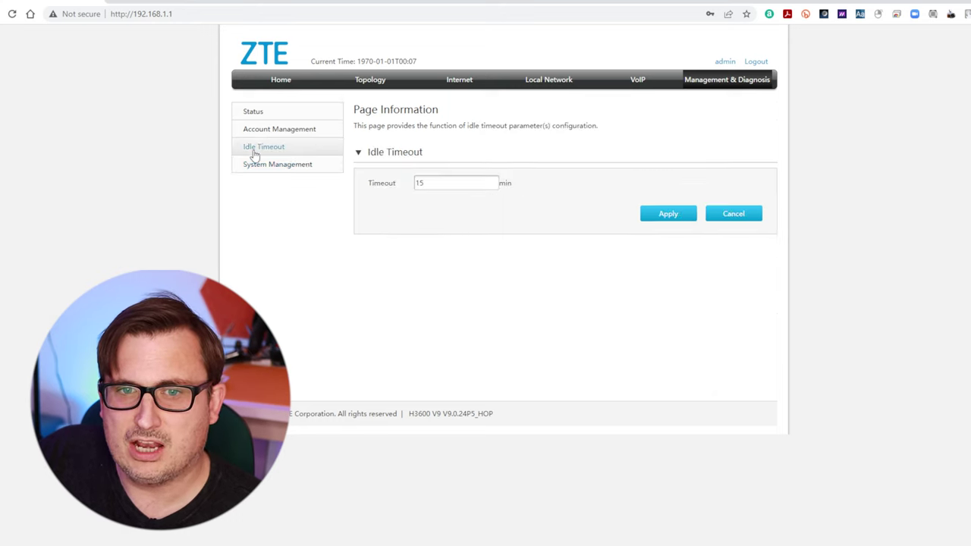
left_click(263, 131)
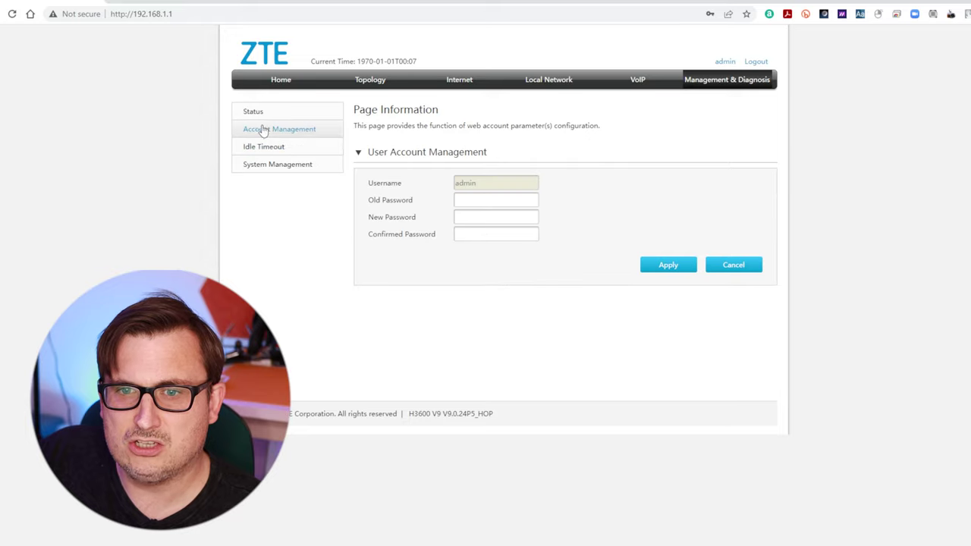
left_click(490, 204)
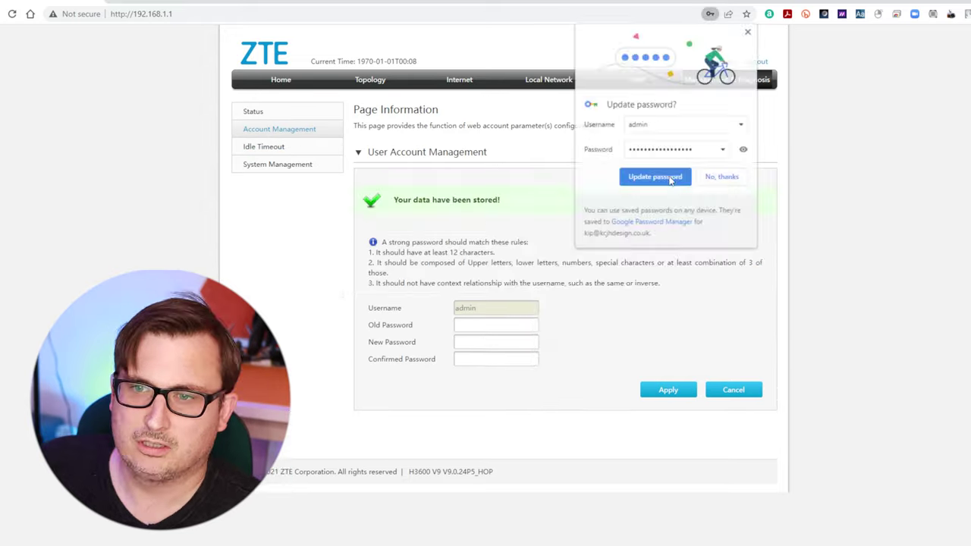
left_click(667, 176)
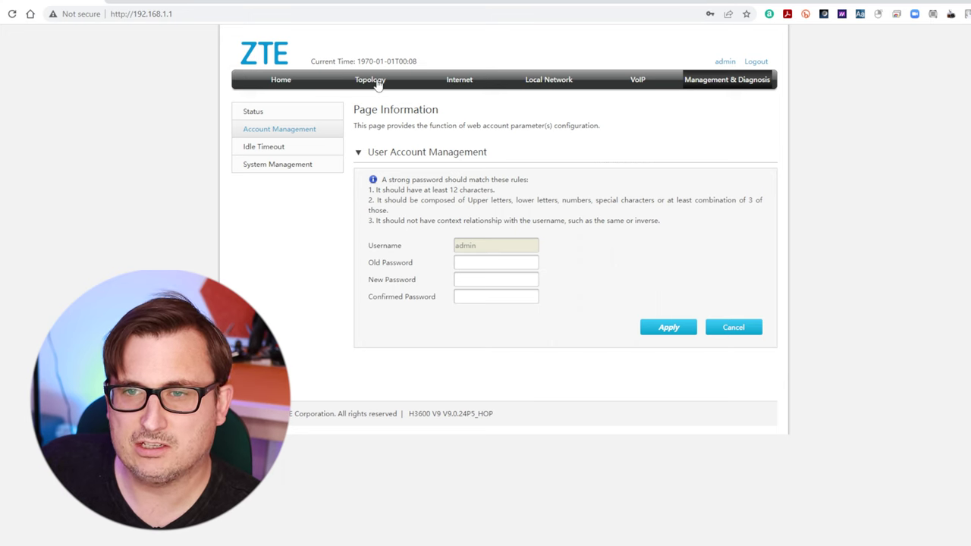
left_click(370, 80)
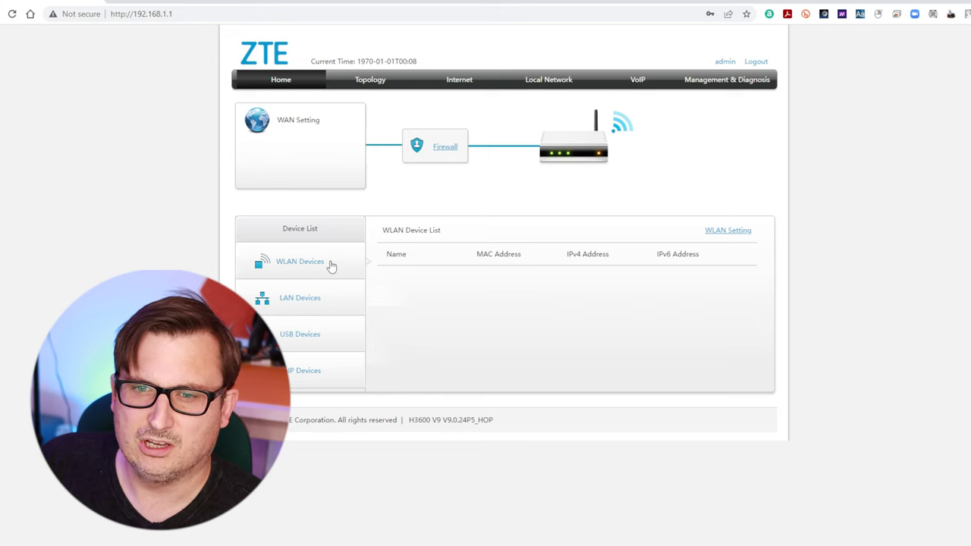
Step: Review the wired LAN and USB device lists, then the Local Network and Internet status pages
left_click(323, 301)
left_click(306, 336)
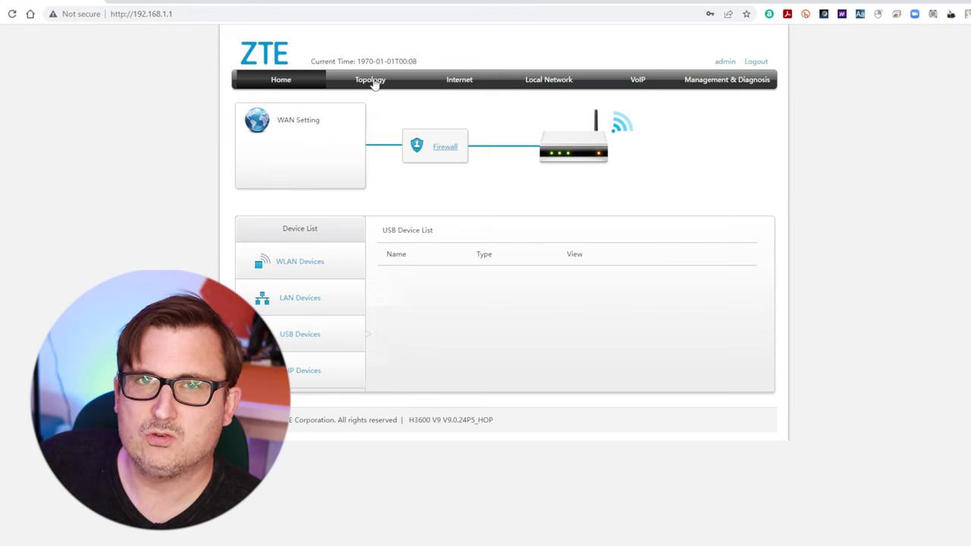
left_click(540, 81)
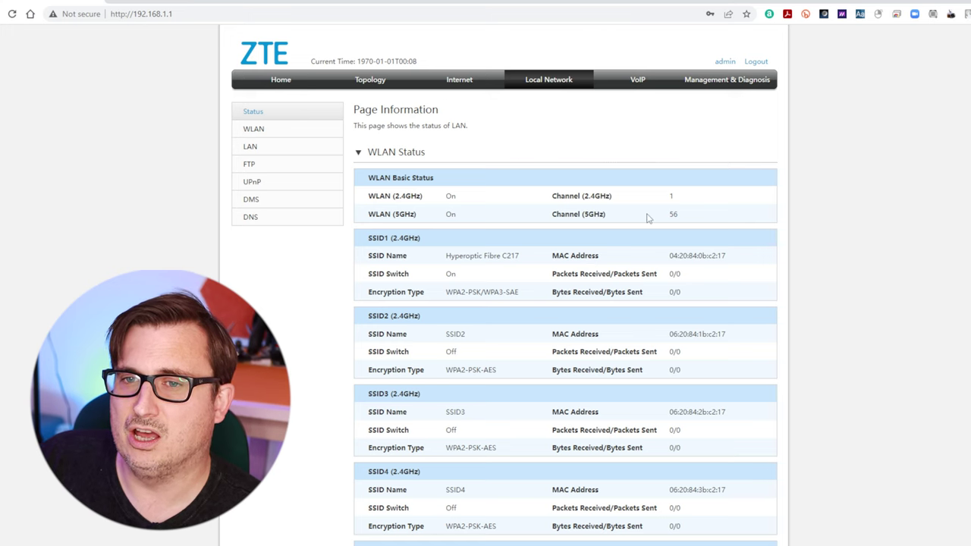
left_click(461, 83)
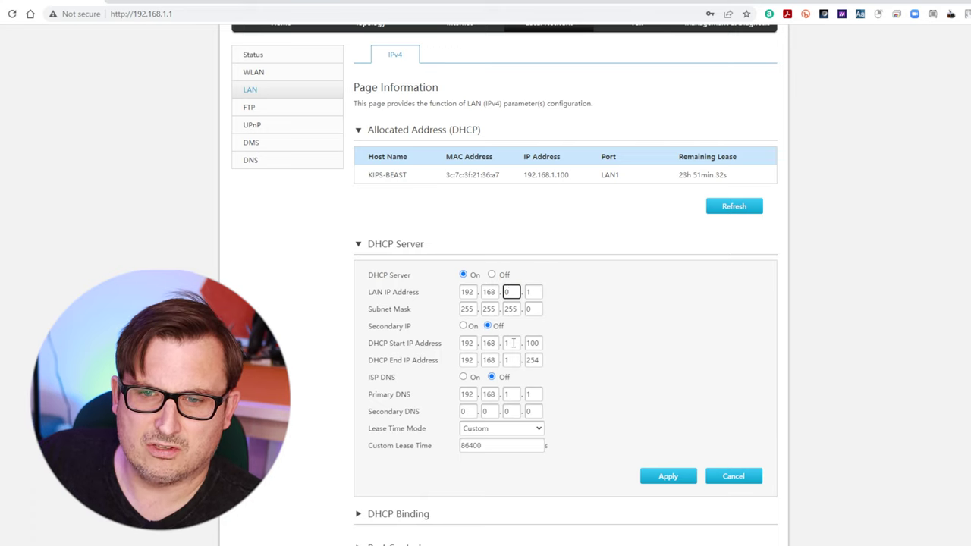
Step: Set the DHCP range to 192.168.0.50–192.168.0.254 and primary DNS to 192.168.0.1, then apply
double_click(514, 343)
type("0")
key("Tab")
type("50")
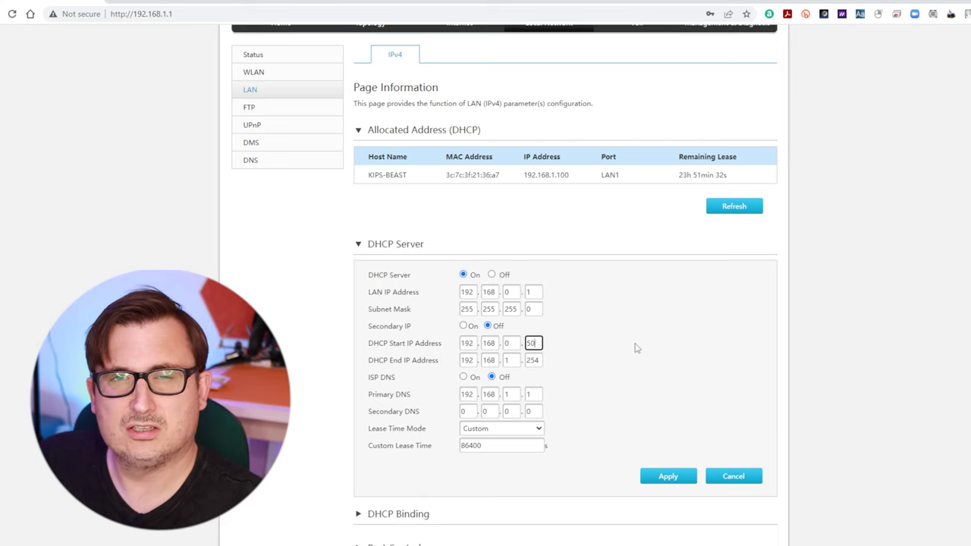
key("Tab")
key("Tab")
key("Tab")
type("0")
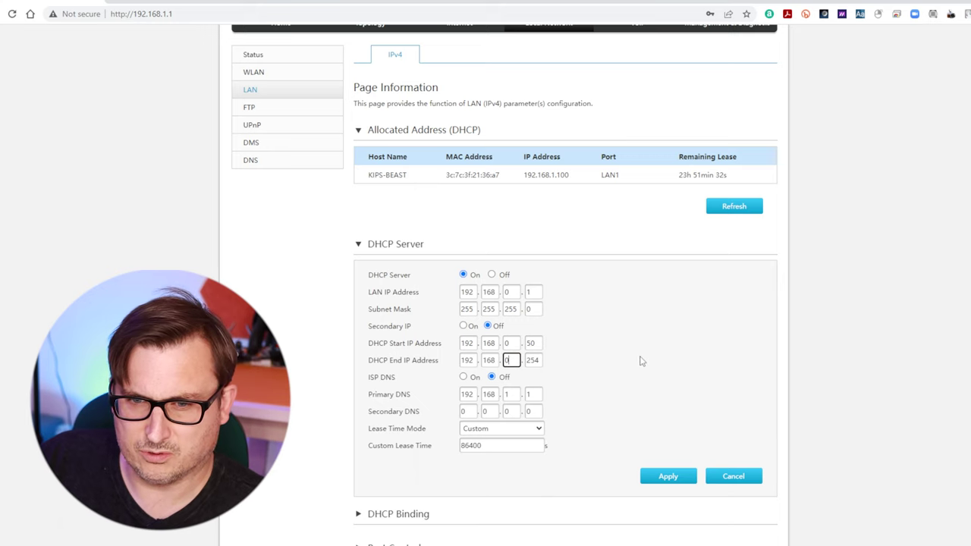
double_click(516, 394)
type("0")
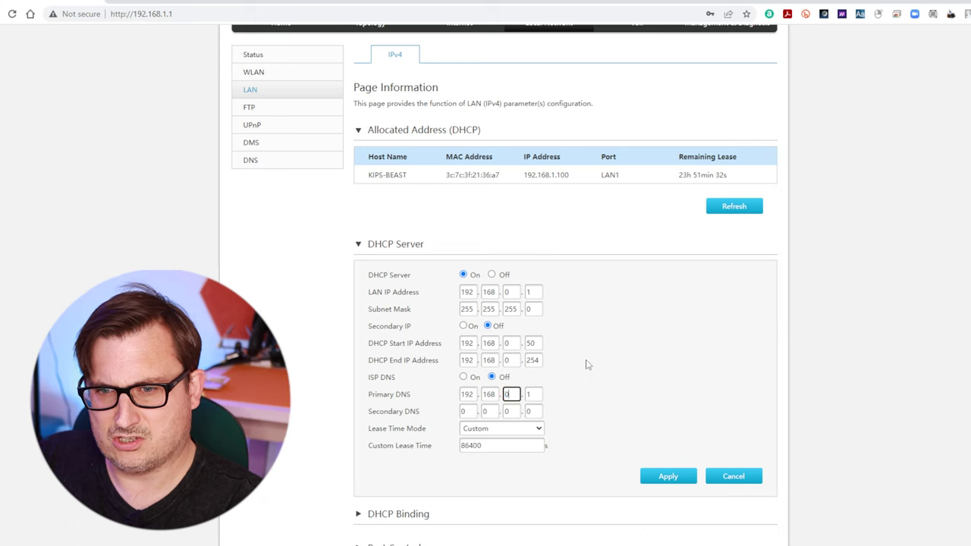
left_click(657, 479)
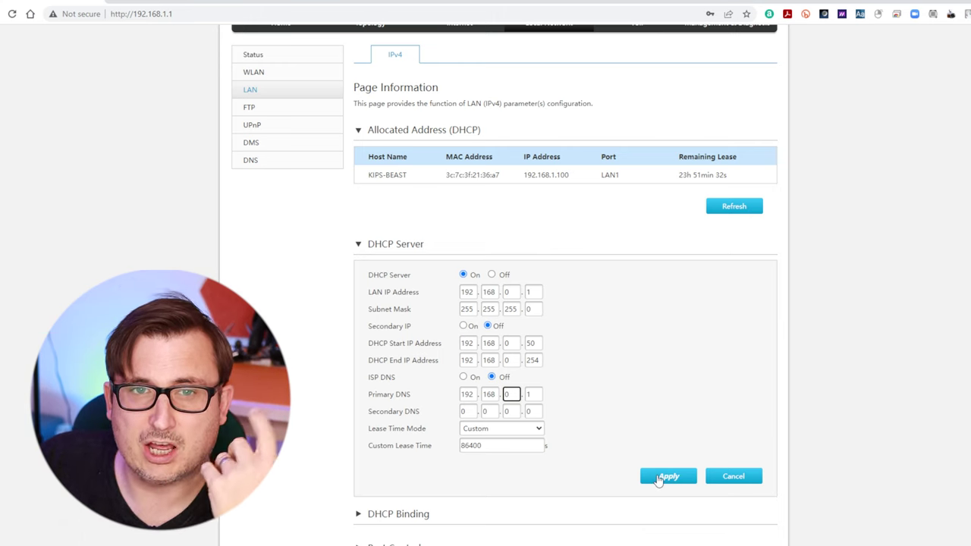
left_click(659, 478)
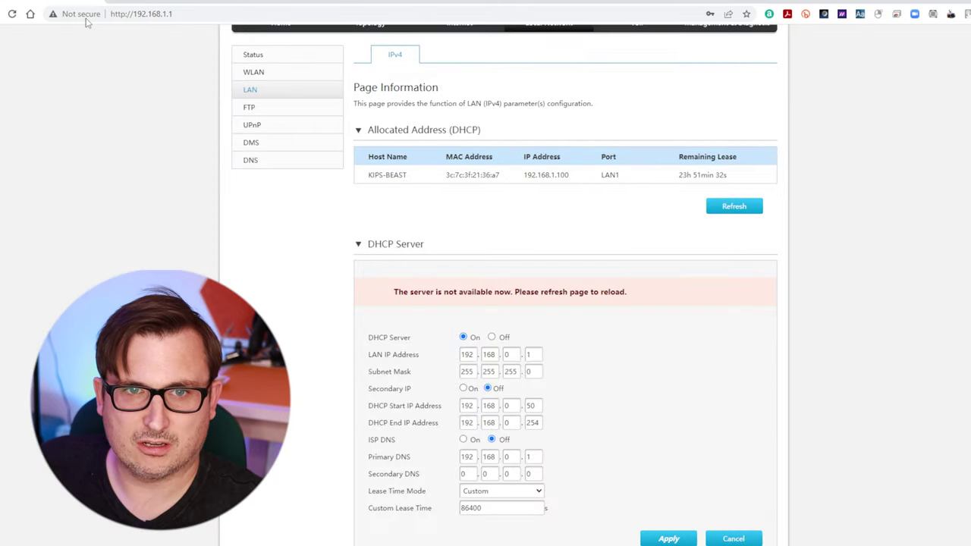
left_click(164, 15)
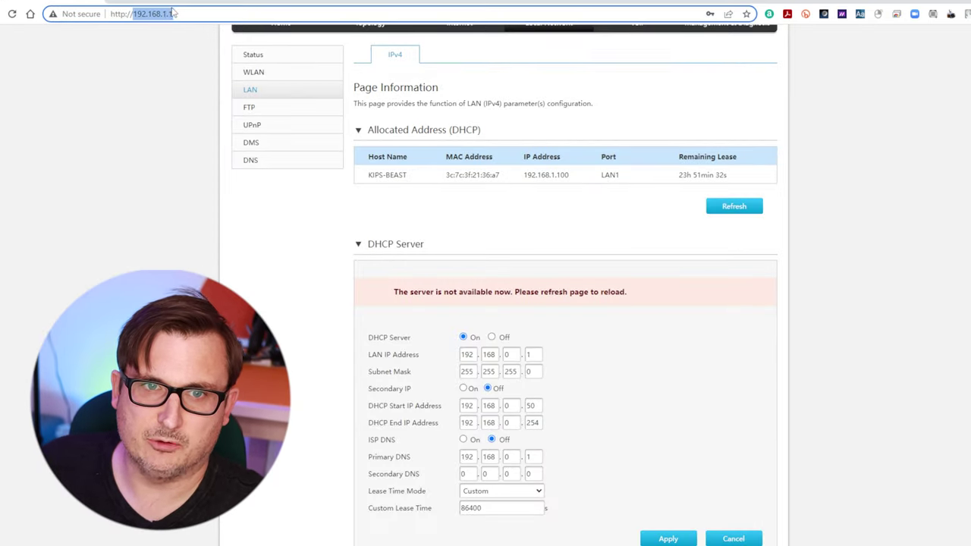
left_click(166, 14)
key("BackSpace")
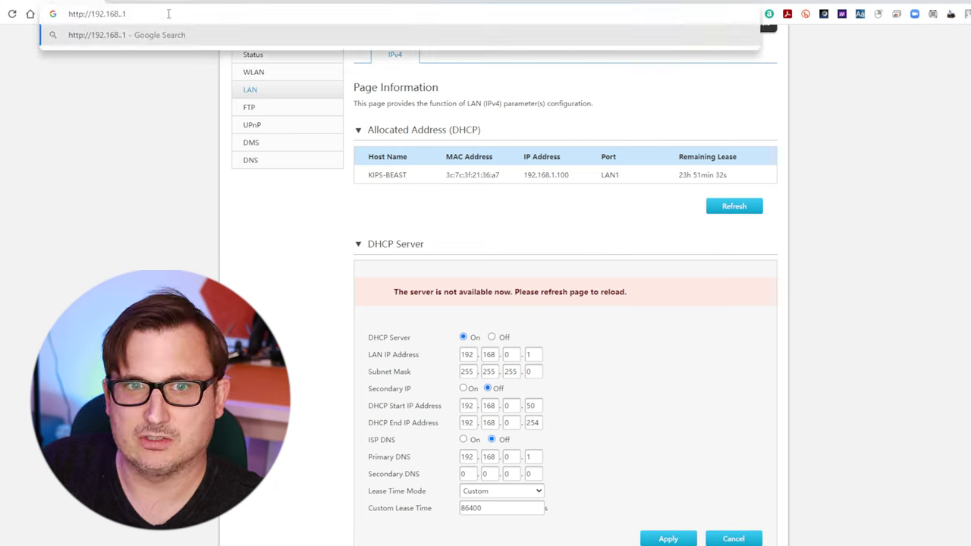
type("0")
key("Return")
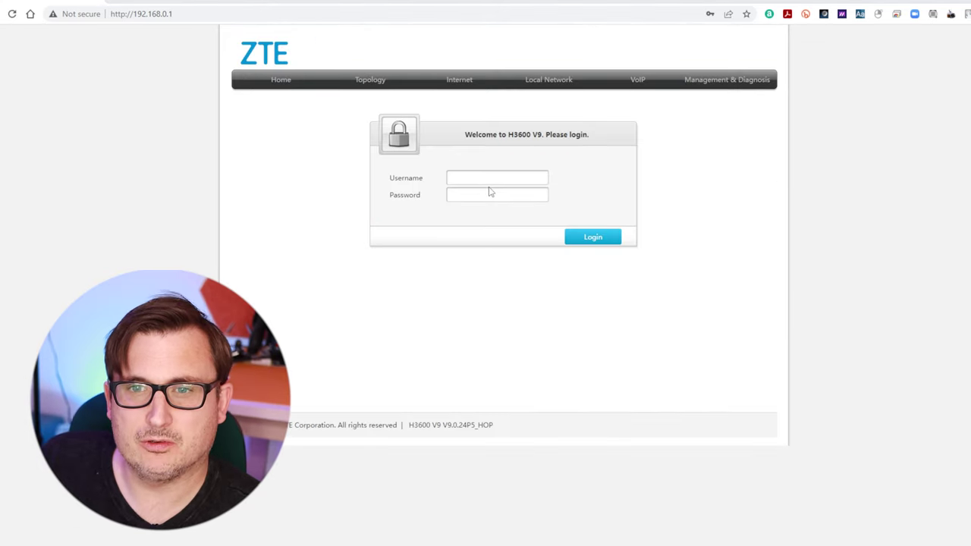
Step: Log in with the saved admin credentials and go to the Local Network status page
left_click(488, 178)
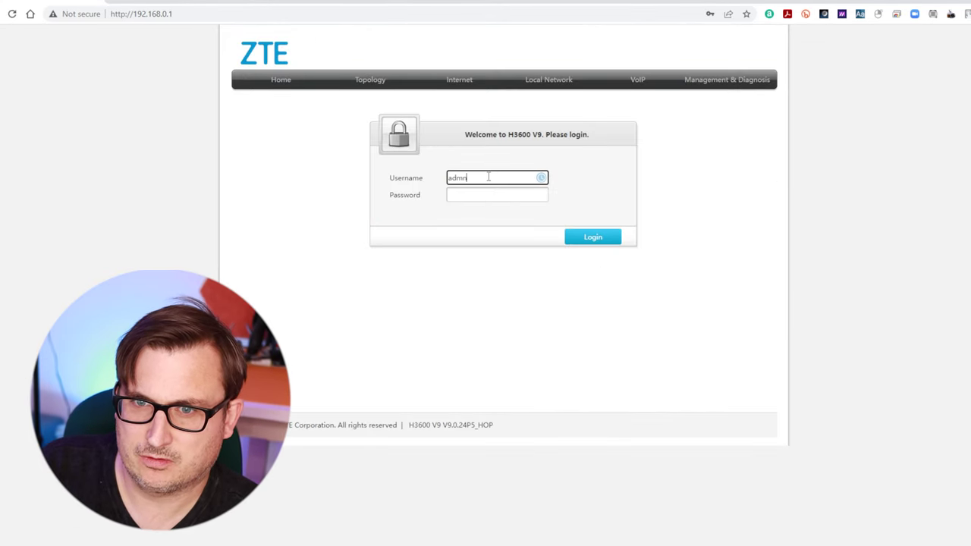
left_click(521, 210)
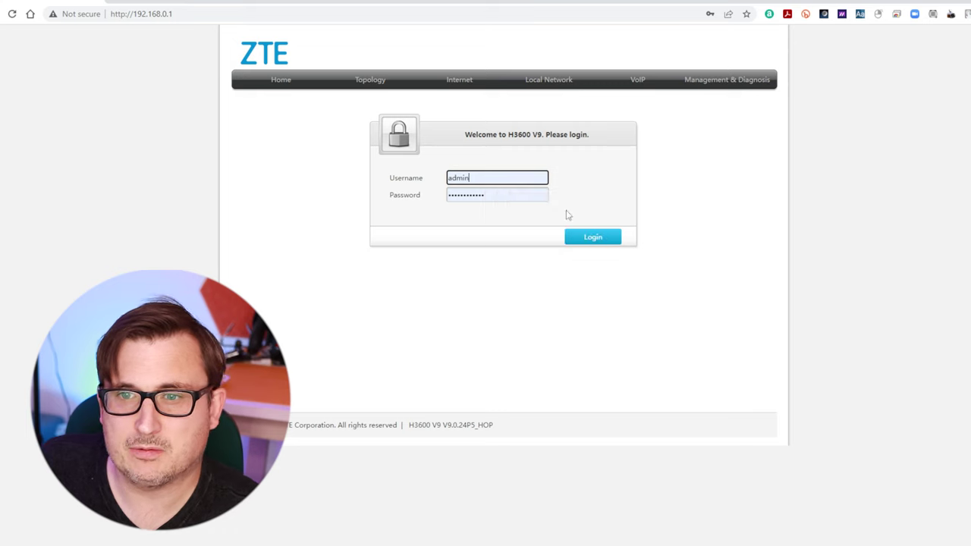
left_click(612, 238)
left_click(745, 395)
left_click(394, 80)
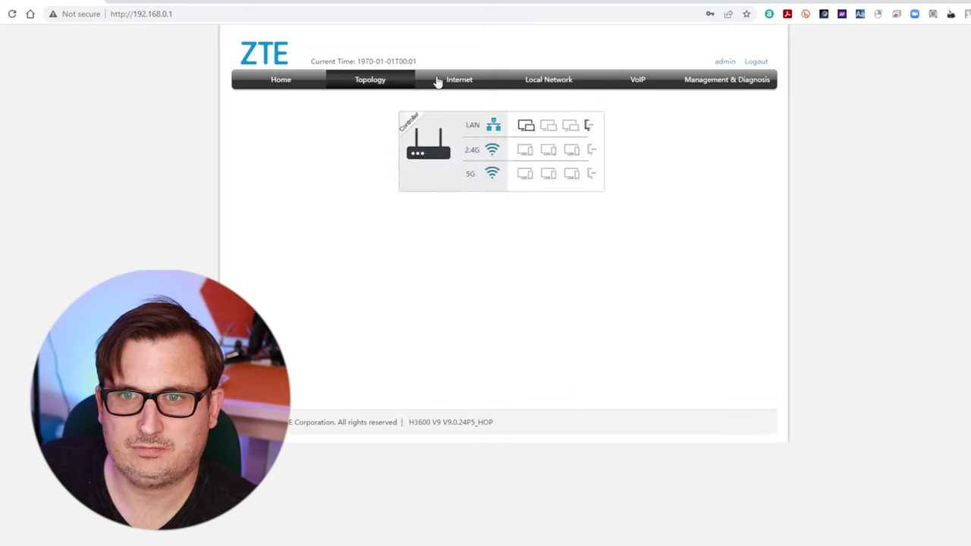
left_click(459, 80)
left_click(552, 82)
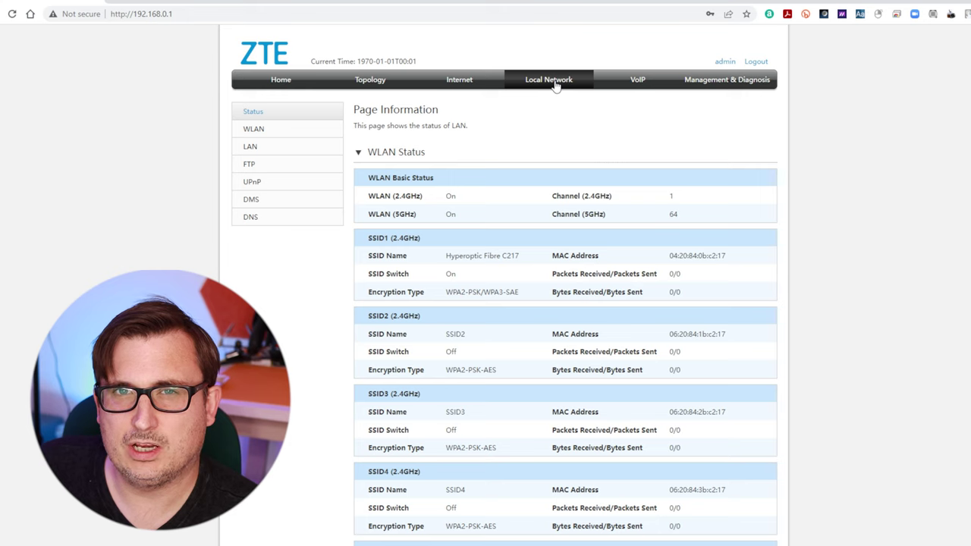
Step: Open WLAN Basic, expand the 2.4GHz and 5GHz global settings, and scroll to SSID configuration
left_click(254, 129)
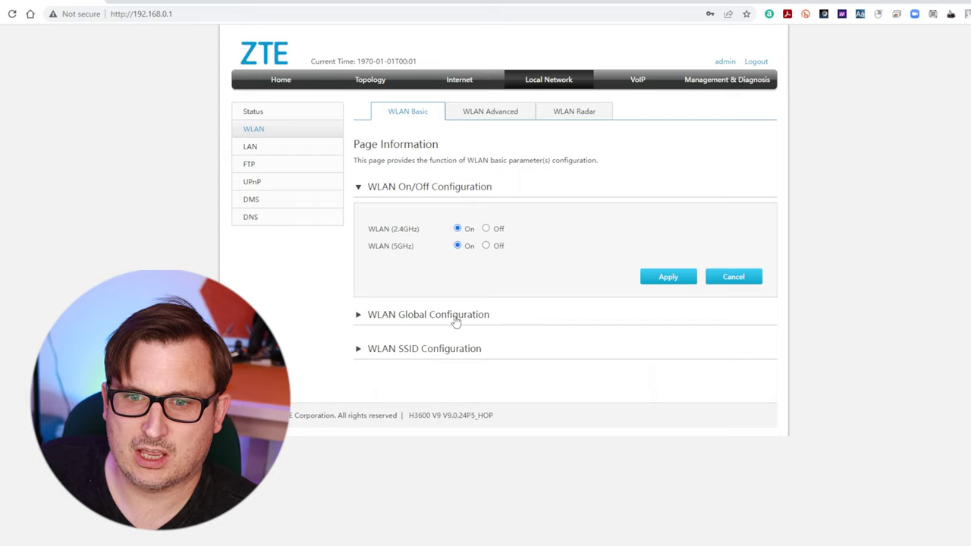
left_click(456, 318)
left_click(574, 397)
left_click(477, 446)
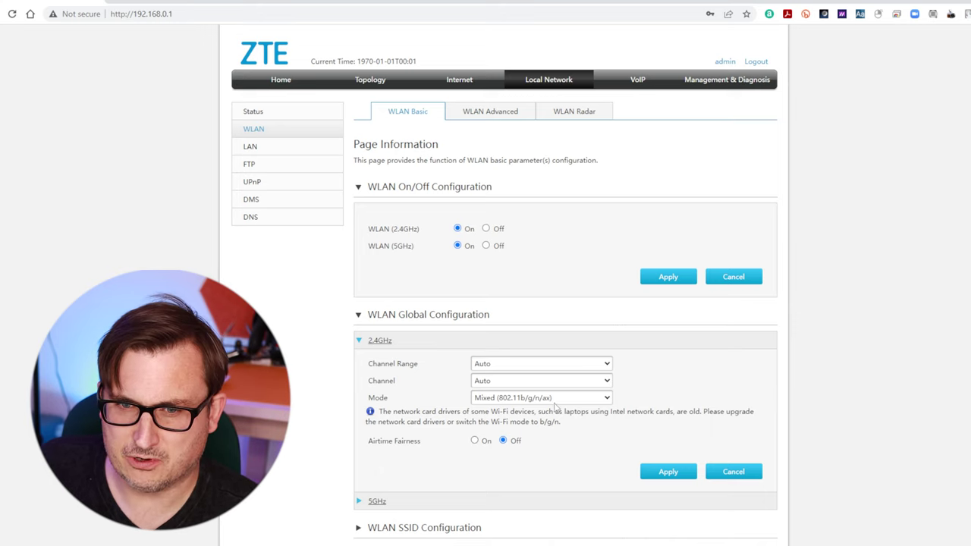
left_click(377, 501)
scroll(425, 424, "down", 2)
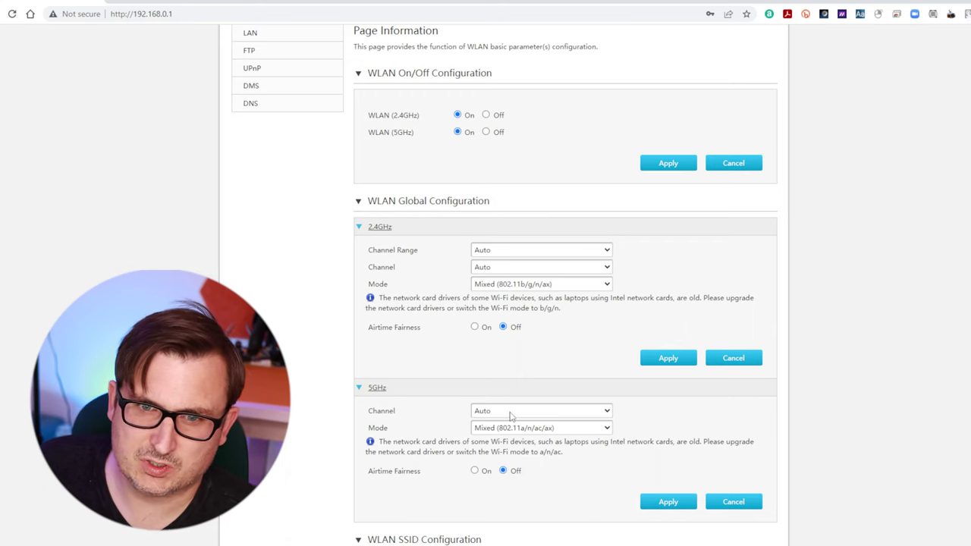
scroll(517, 421, "down", 2)
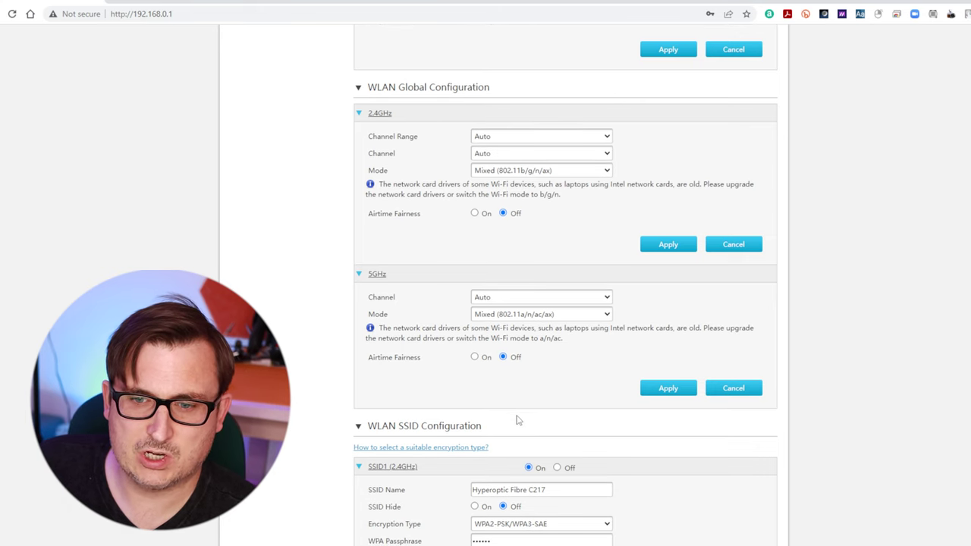
scroll(539, 379, "down", 3)
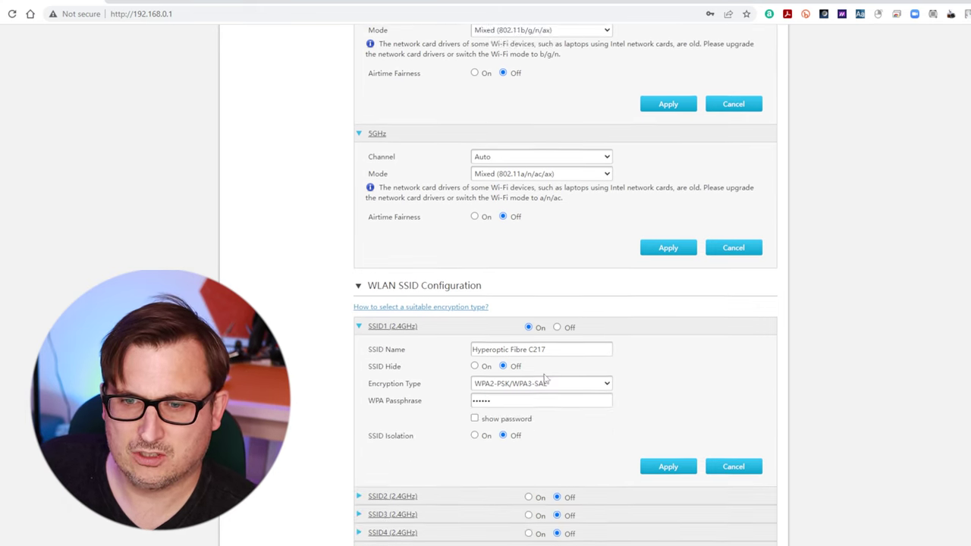
scroll(544, 374, "down", 1)
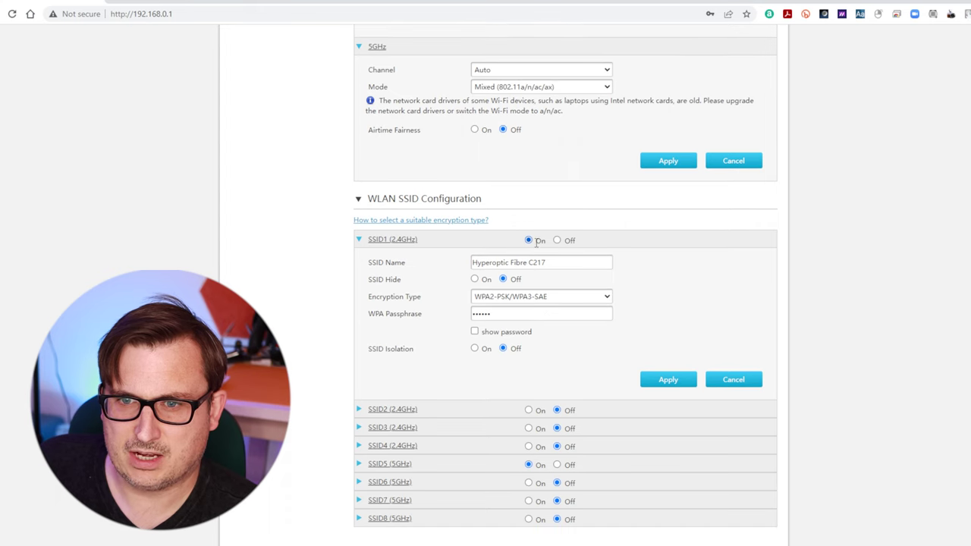
Step: Rename SSID1 (2.4GHz) and SSID5 (5GHz) to 'Bears with Stairs'
left_click(555, 261)
key("ctrl+a")
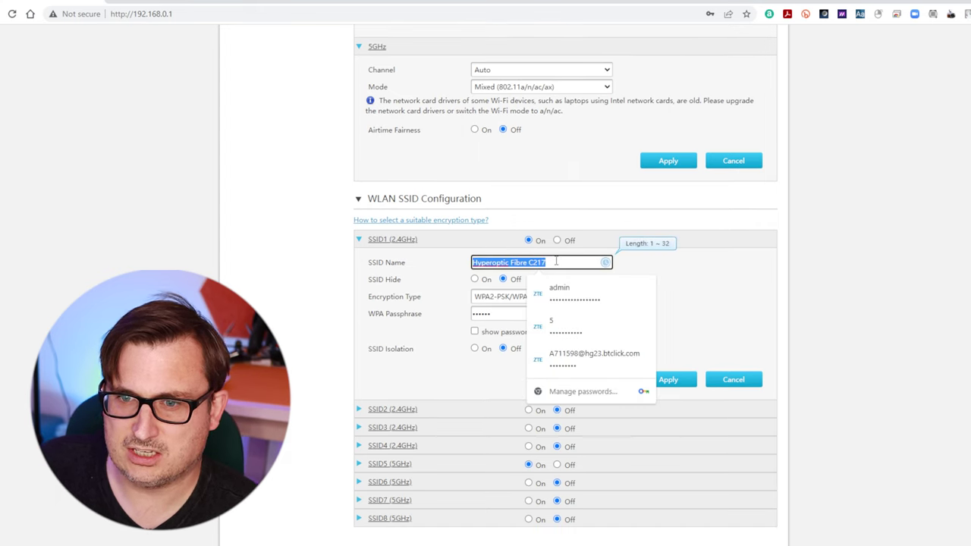
type("B")
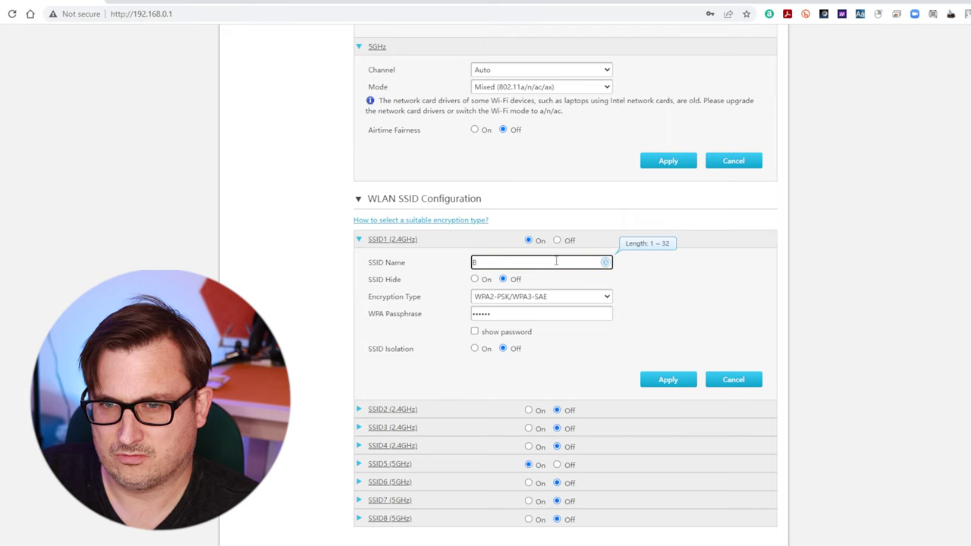
type("ears with S")
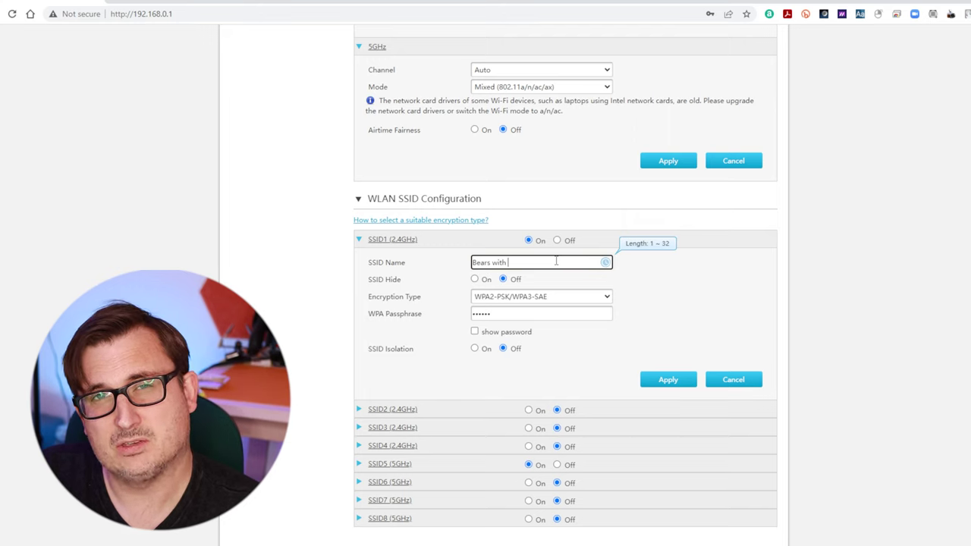
type("tai")
type("rs")
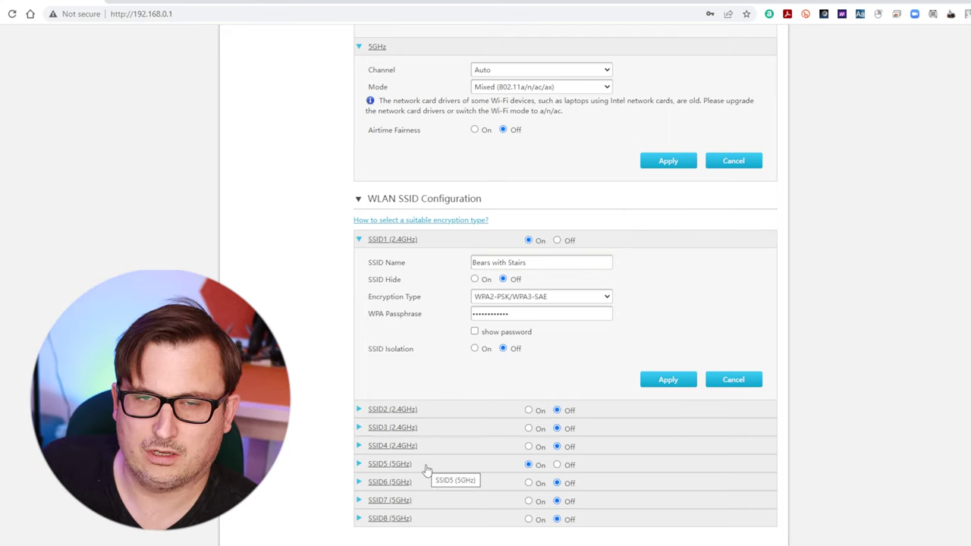
left_click(427, 470)
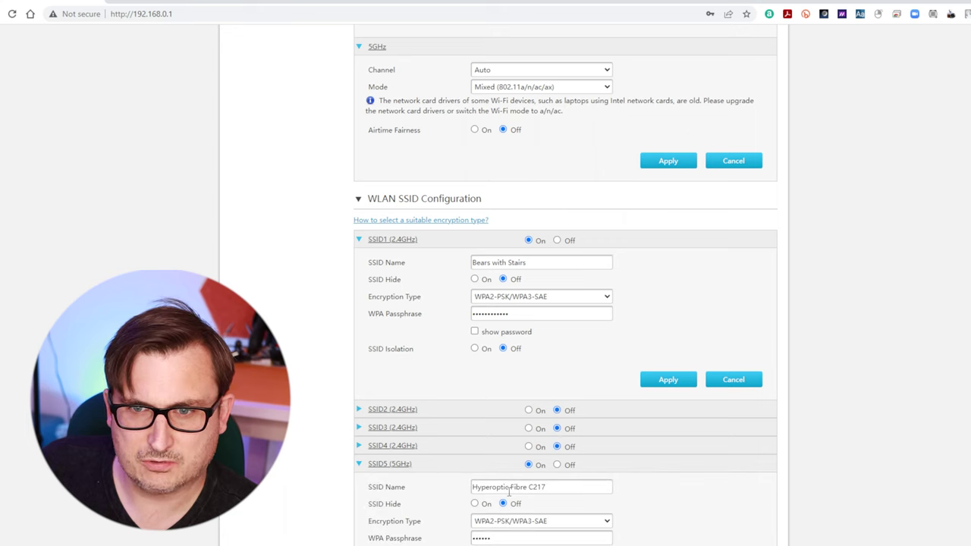
left_click(510, 490)
triple_click(510, 490)
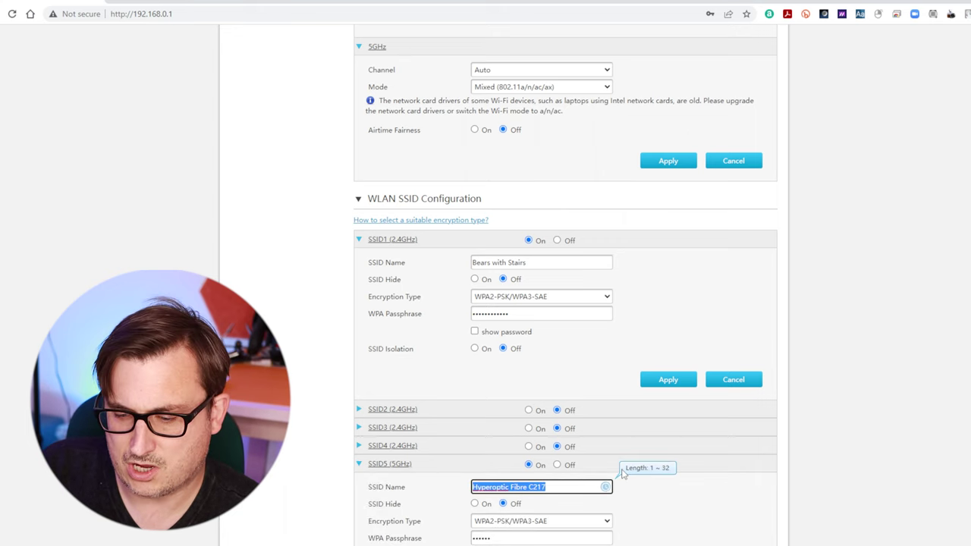
type("Bear")
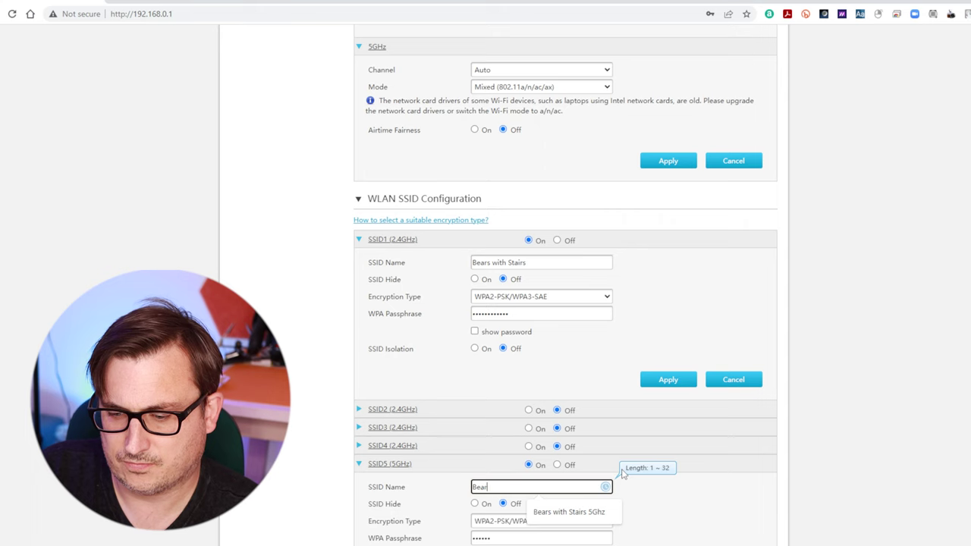
type("s with Stairs")
Step: Apply SSID1 and SSID5, accepting the weak-password warning for each
scroll(668, 326, "down", 1)
left_click(669, 322)
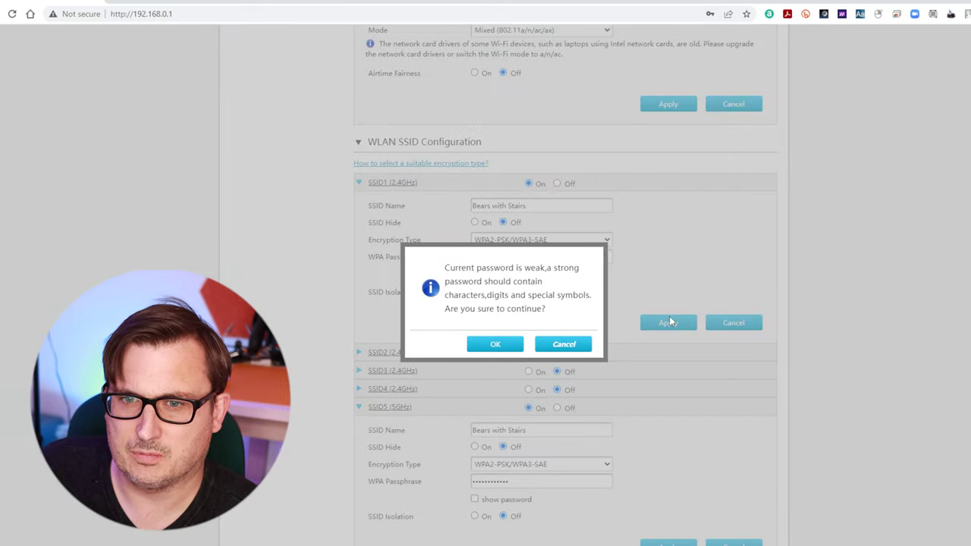
left_click(506, 346)
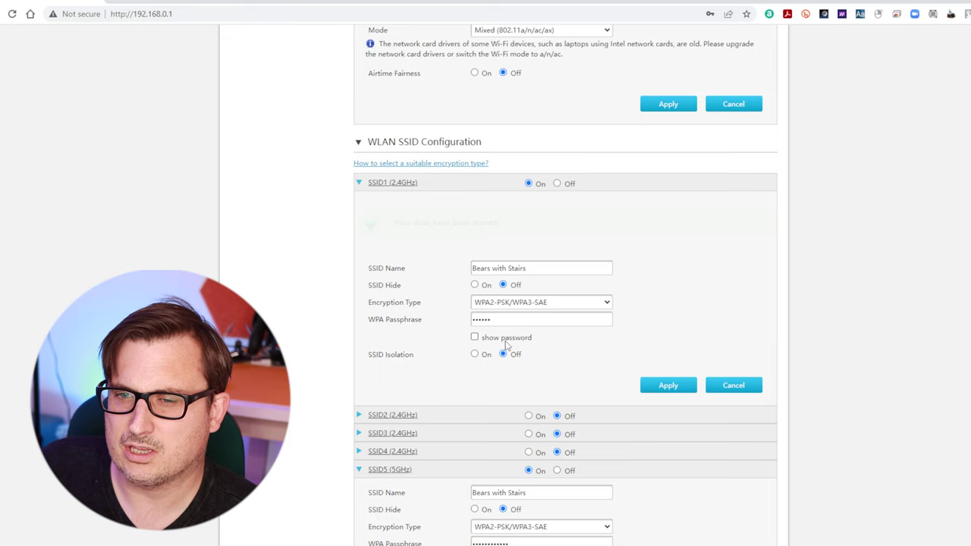
scroll(634, 356, "down", 2)
scroll(635, 356, "down", 1)
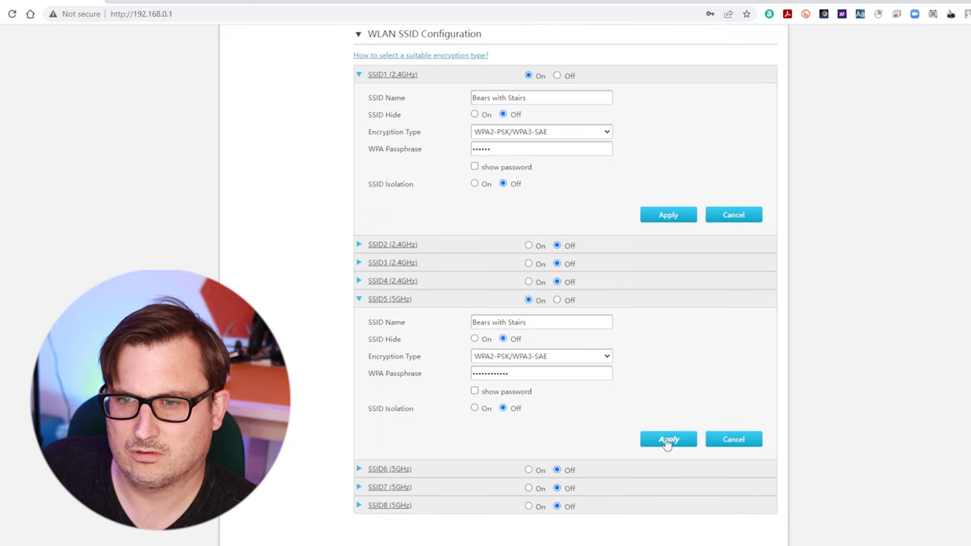
left_click(667, 441)
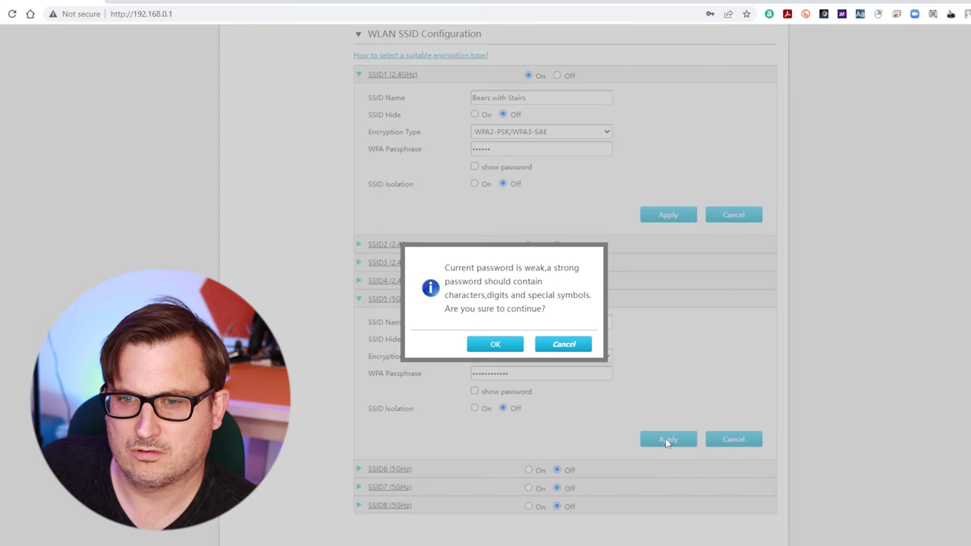
left_click(497, 345)
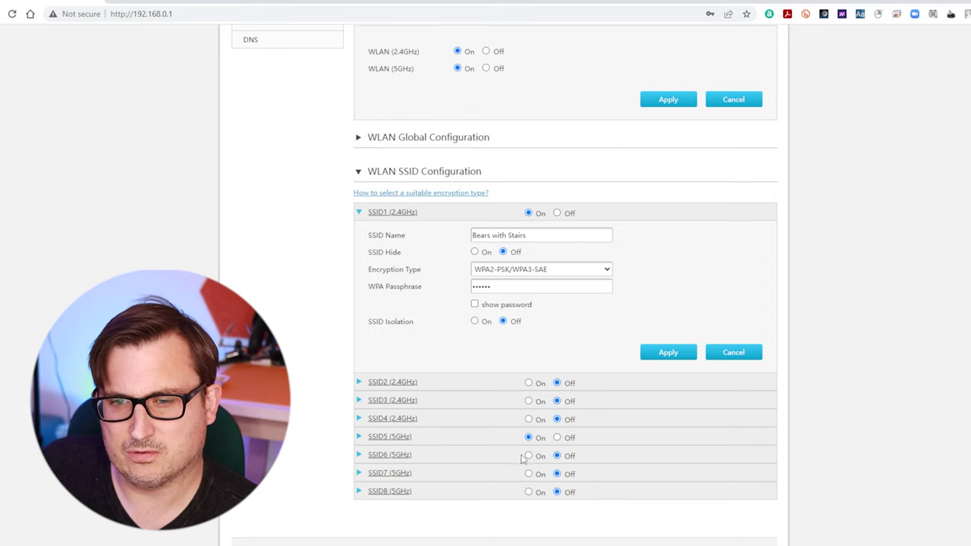
Step: Switch on SSID6 (5GHz) and give it a new network name and passphrase
left_click(475, 461)
left_click(535, 457)
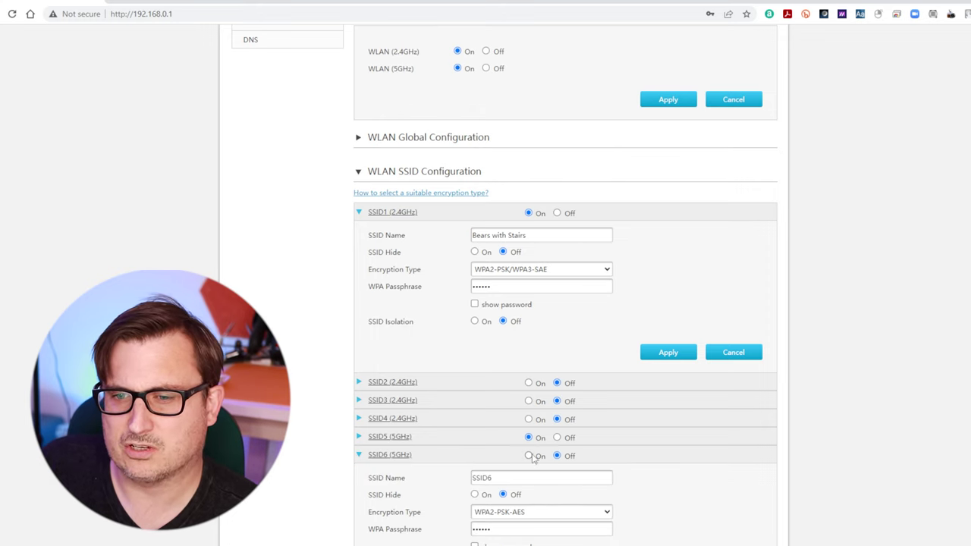
left_click(519, 477)
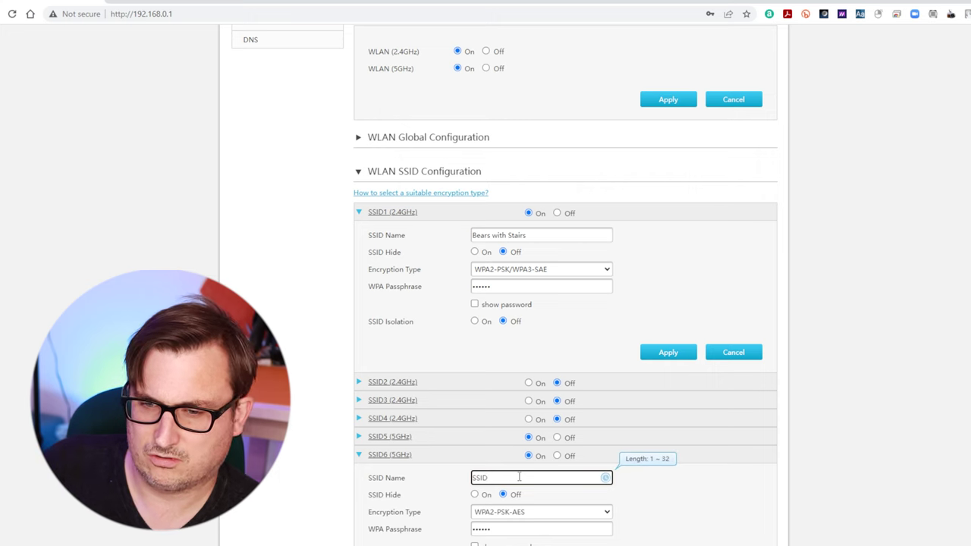
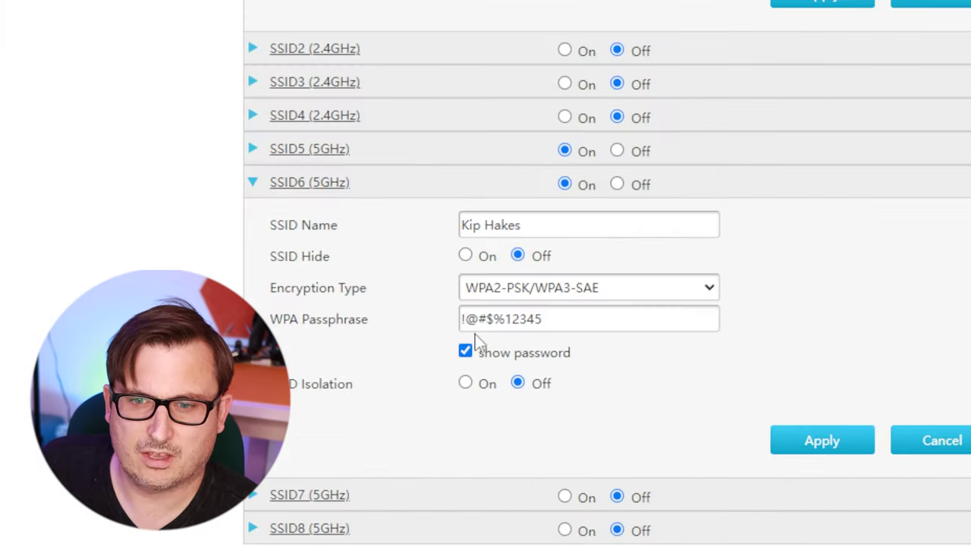
left_click(483, 527)
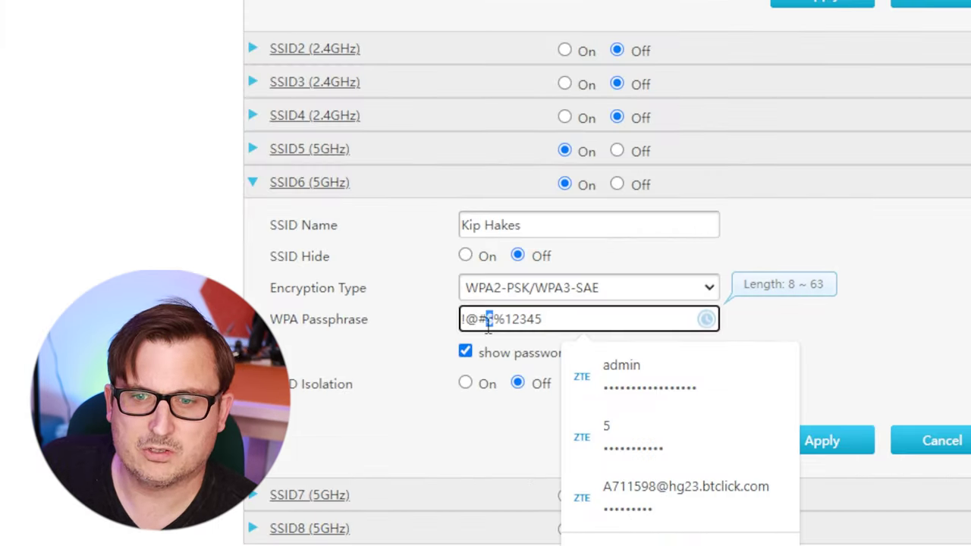
triple_click(487, 533)
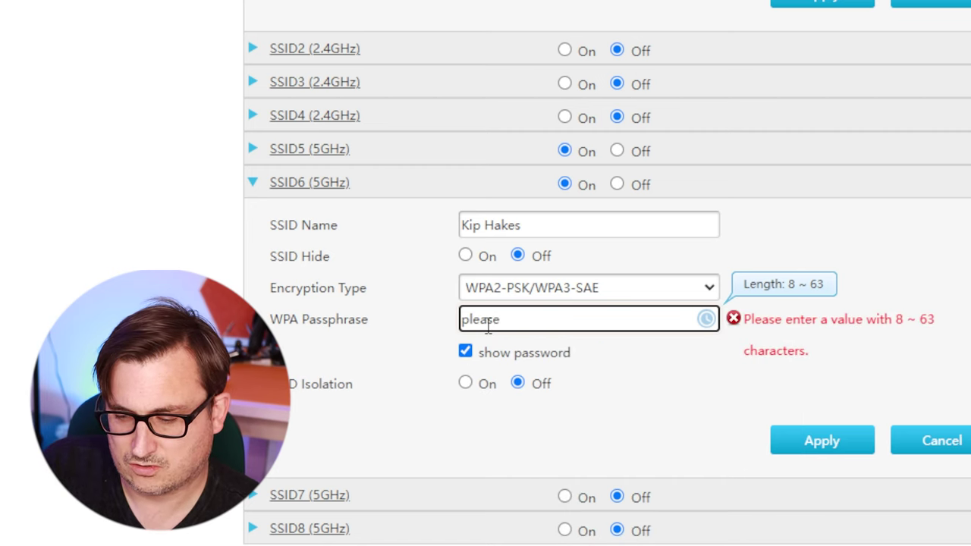
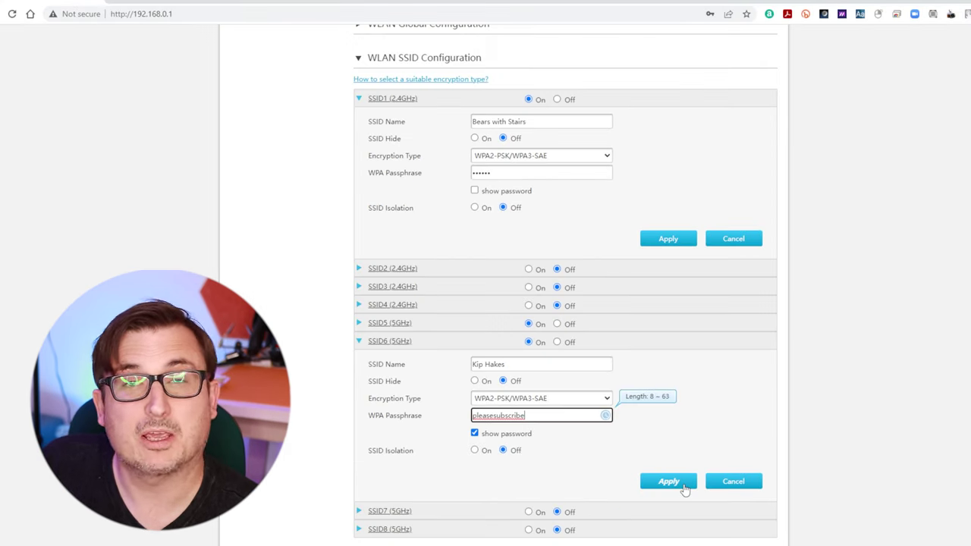
Step: Apply the SSID6 settings, accepting the weak-password warning
left_click(682, 484)
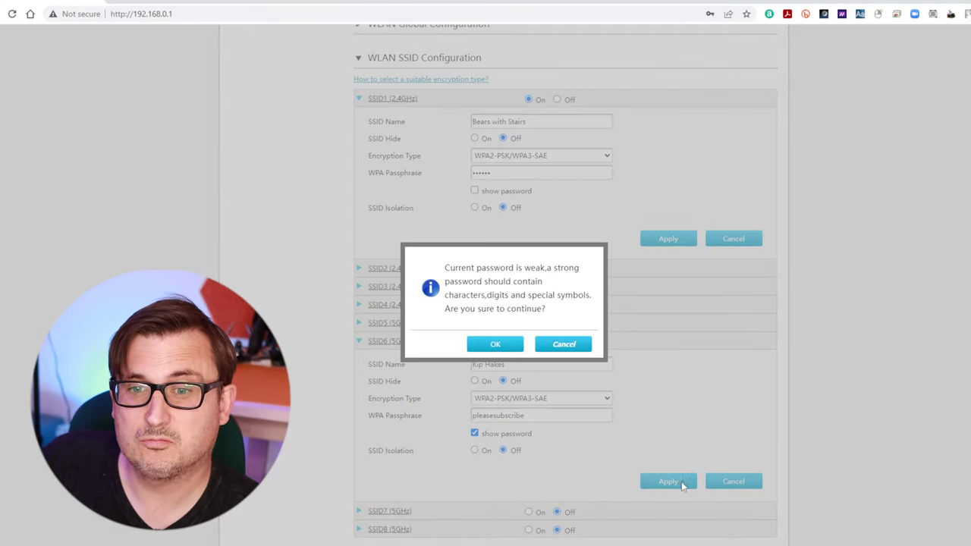
left_click(500, 346)
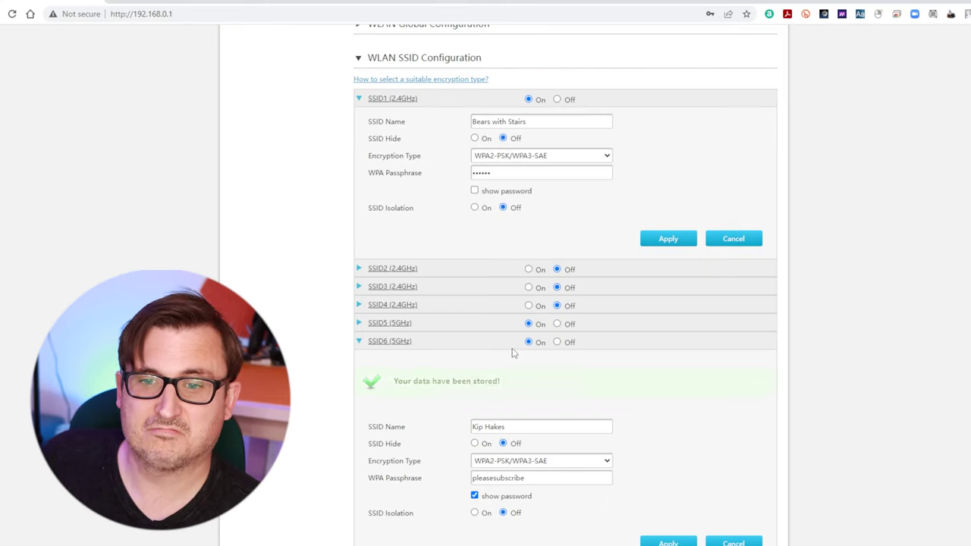
scroll(722, 413, "down", 2)
scroll(717, 496, "up", 5)
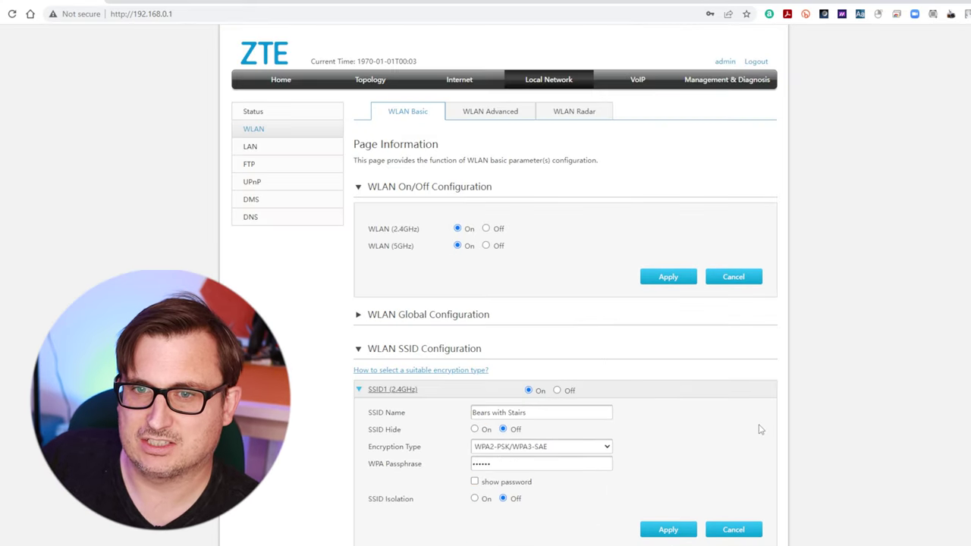
Step: Go from the LAN page back to Home and open the Firewall page, set at Middle (Recommended)
left_click(249, 146)
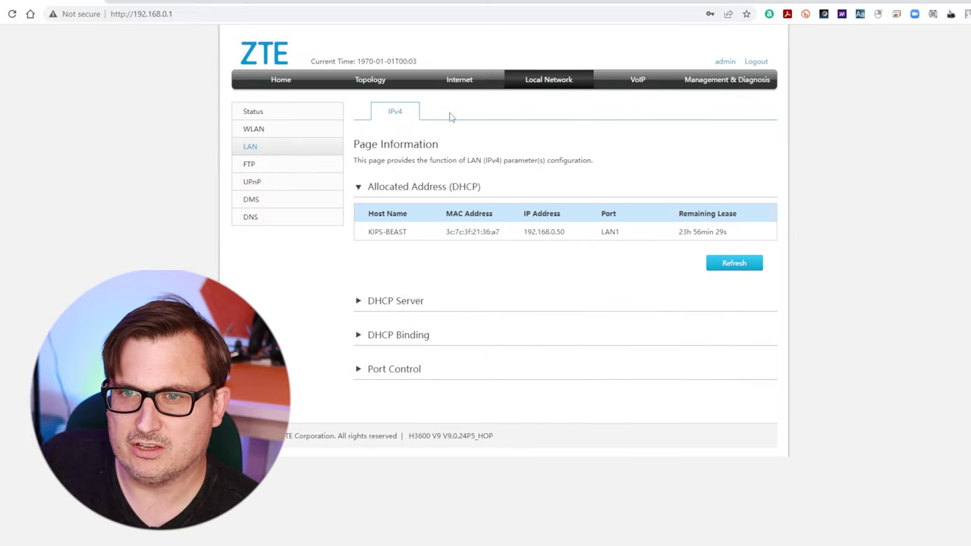
left_click(278, 79)
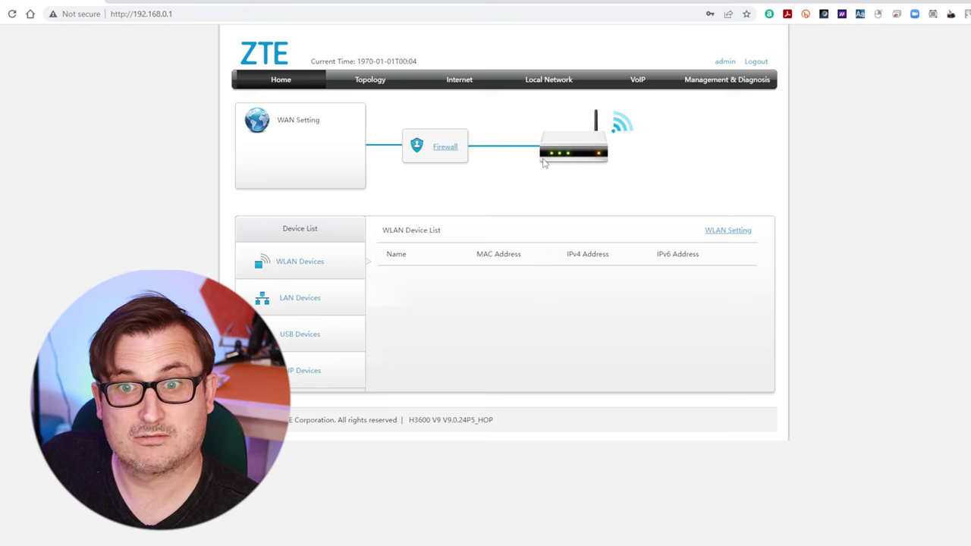
left_click(446, 149)
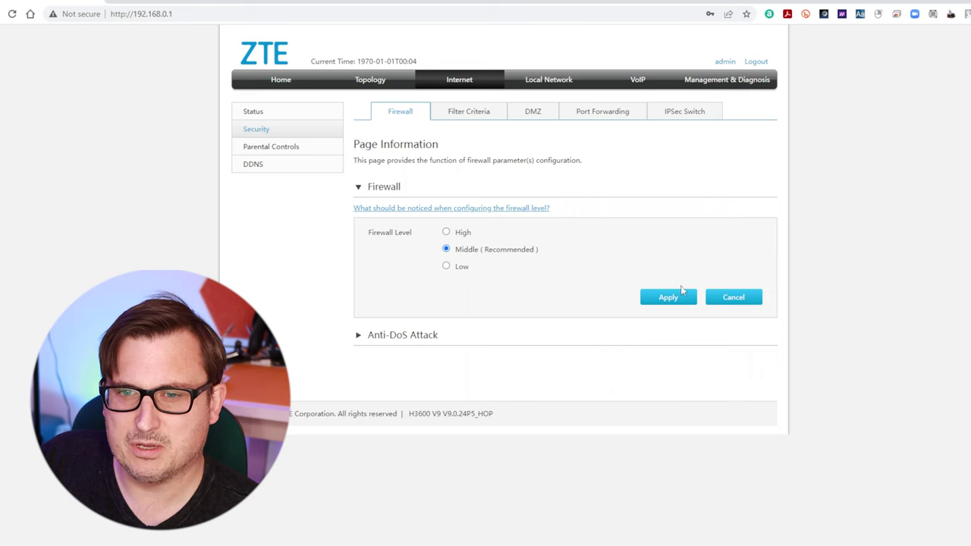
Step: Review the Filter Criteria and Firewall security settings
left_click(500, 116)
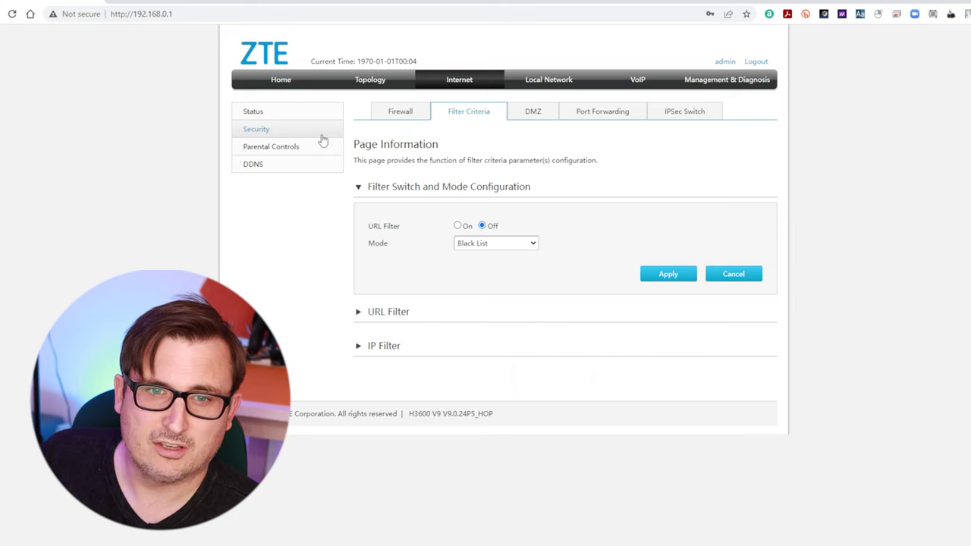
left_click(396, 120)
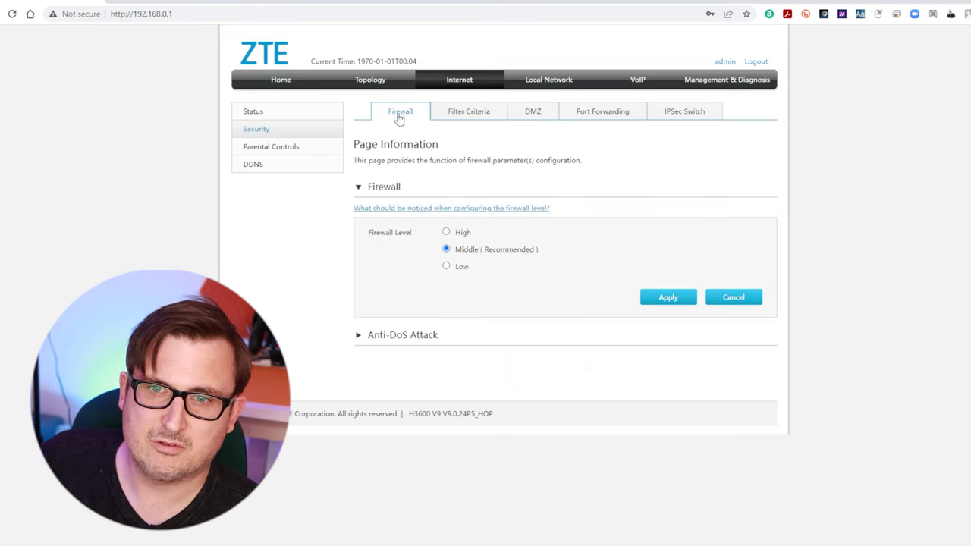
left_click(454, 111)
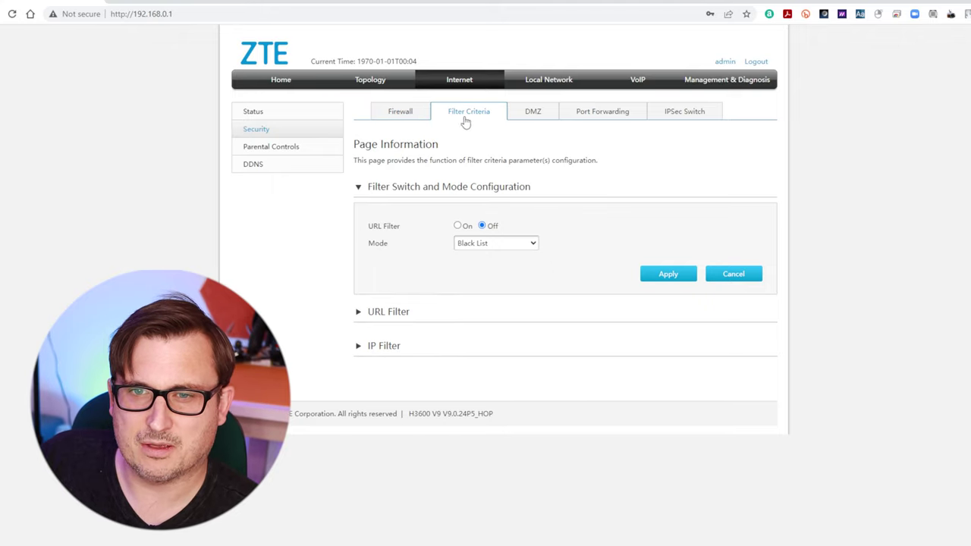
Step: Review DMZ, Port Forwarding and IPSec Switch, then show Parental Controls with a blank rule
left_click(521, 113)
left_click(575, 113)
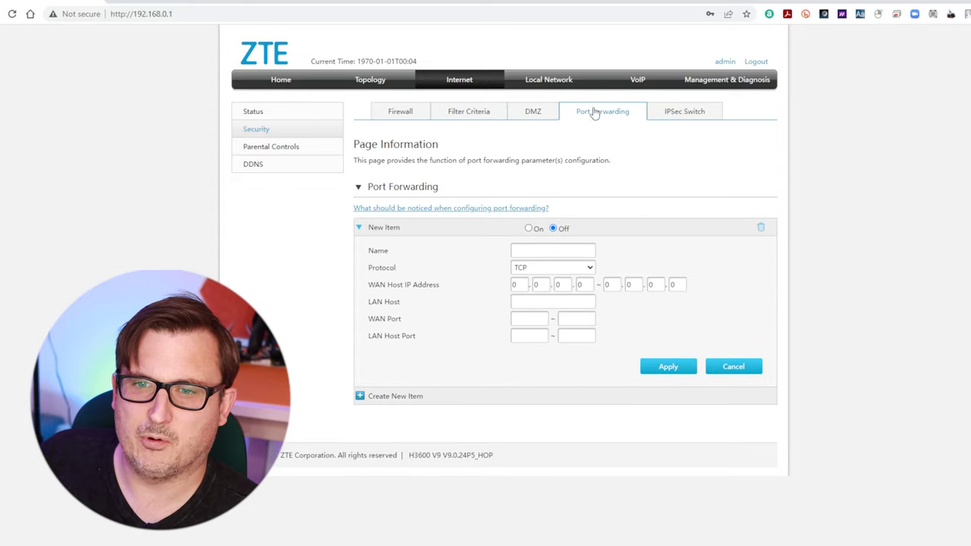
left_click(672, 112)
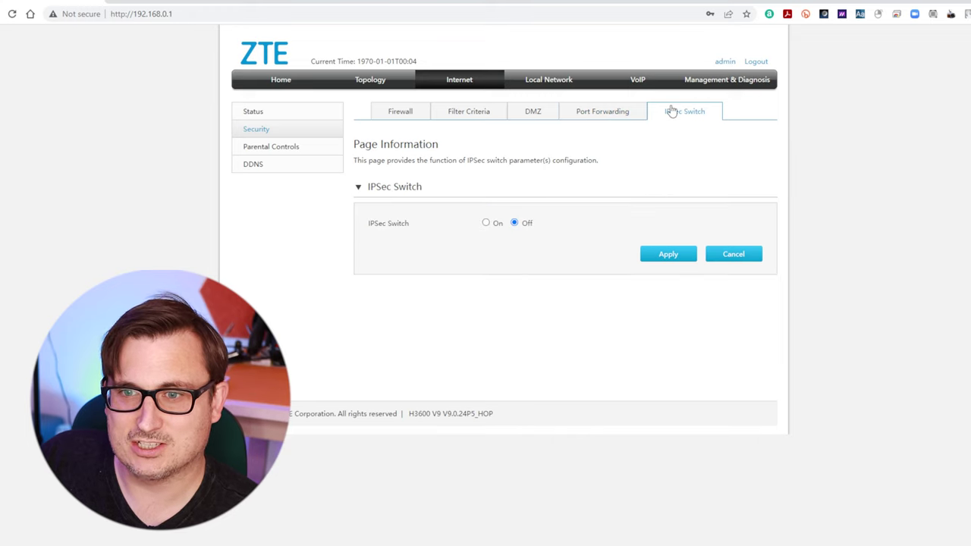
left_click(596, 111)
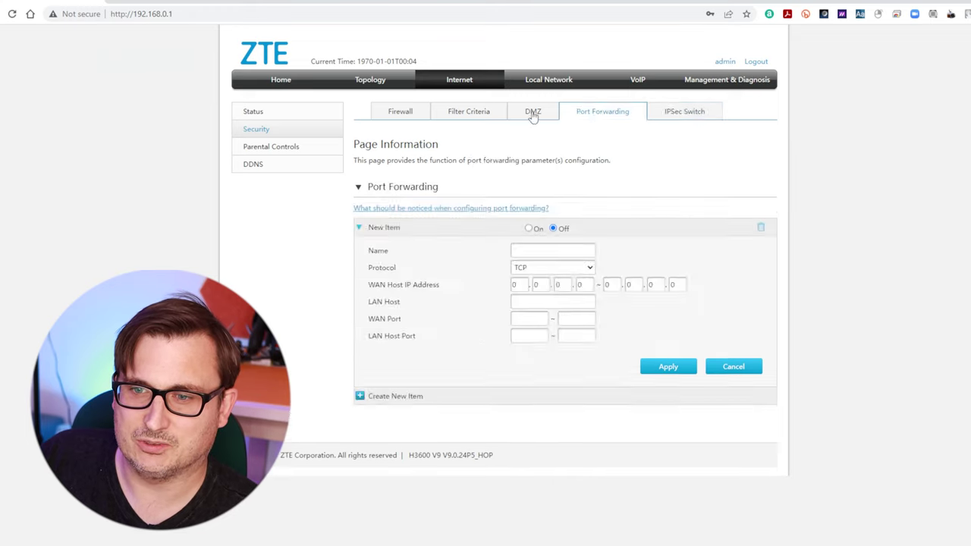
left_click(532, 112)
left_click(278, 145)
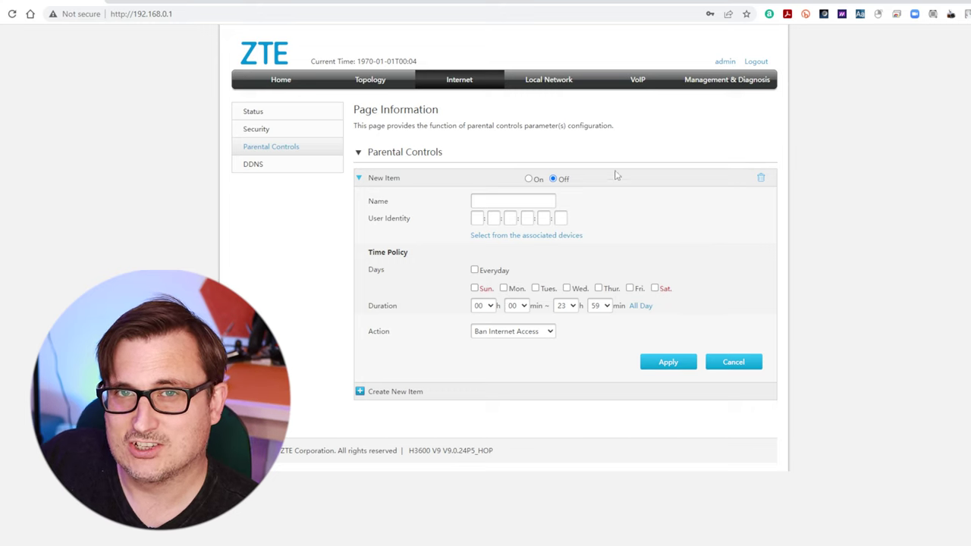
Step: Leave the parental control action at Ban Internet Access and log out to the H3600 V9 login page
left_click(525, 334)
left_click(578, 339)
left_click(542, 334)
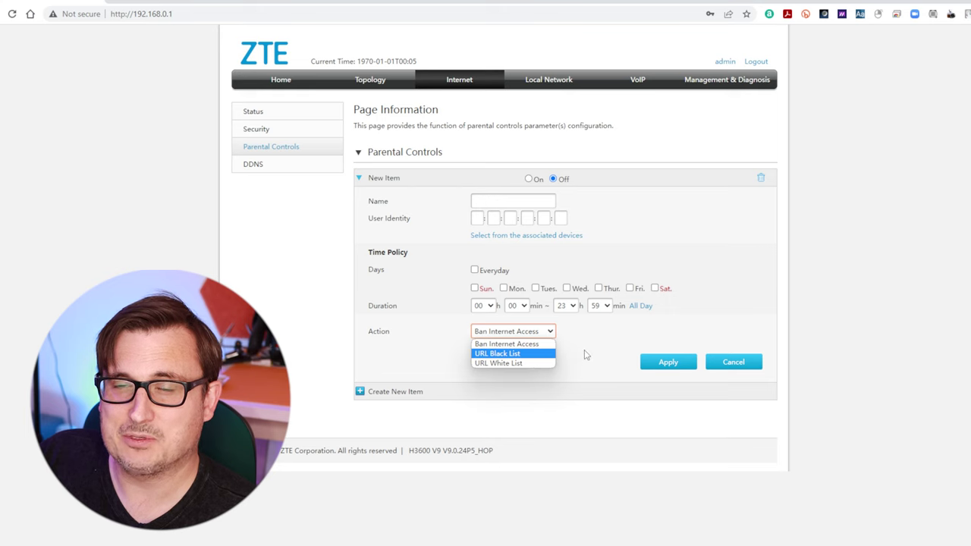
left_click(587, 355)
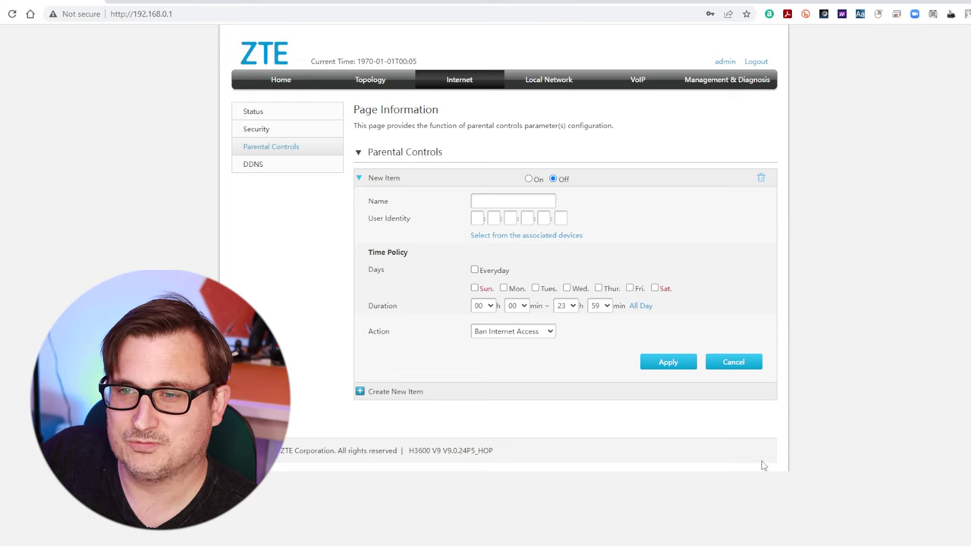
left_click(755, 64)
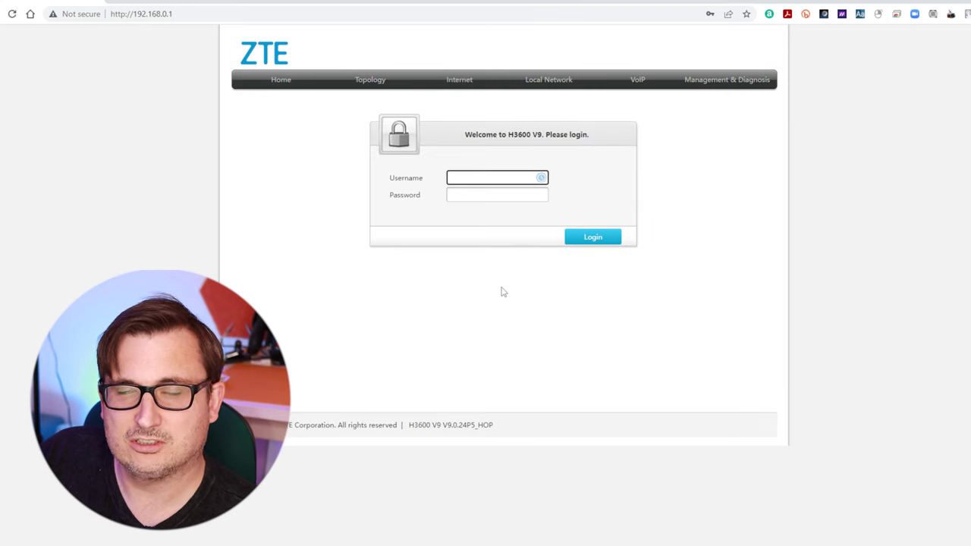